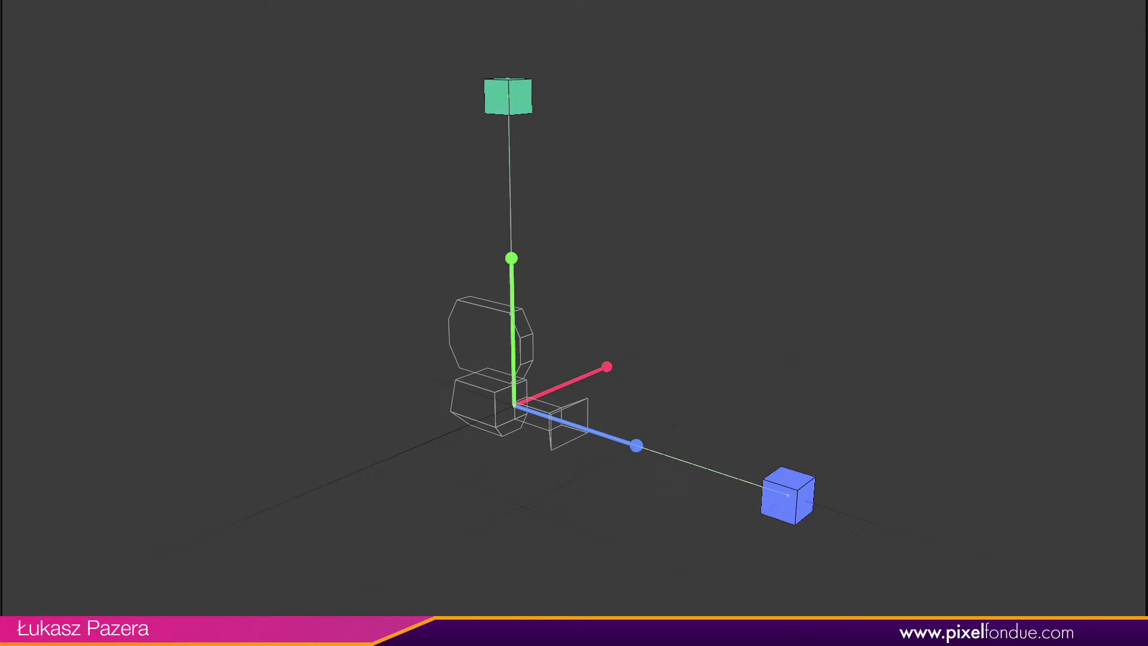
Drag the blue target cube, then the green up cube, so the three axes re-aim.
click(797, 501)
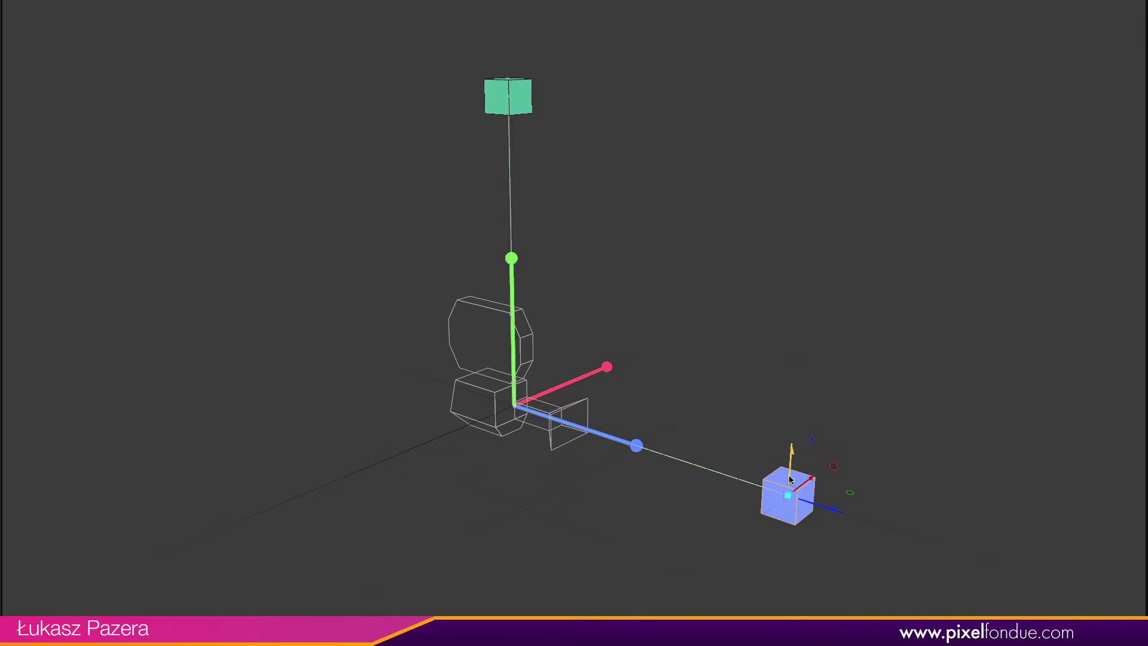
drag(789, 491, 717, 403)
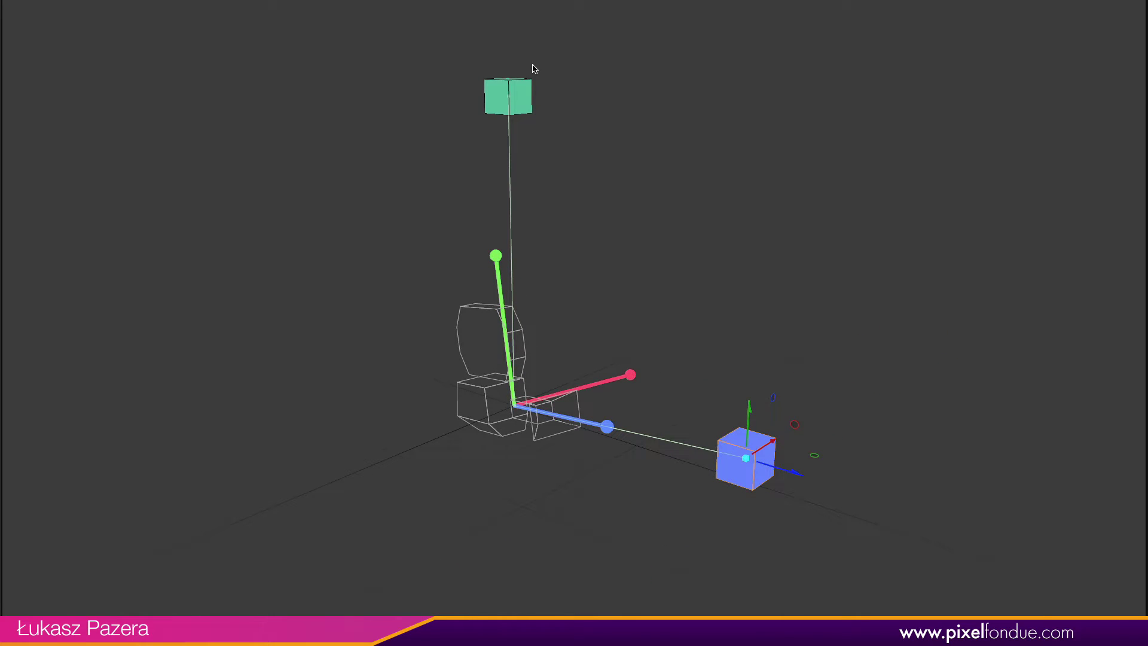
click(526, 97)
mouse_move(529, 99)
mouse_down()
mouse_move(288, 116)
mouse_move(668, 89)
mouse_move(467, 100)
mouse_move(516, 100)
mouse_up()
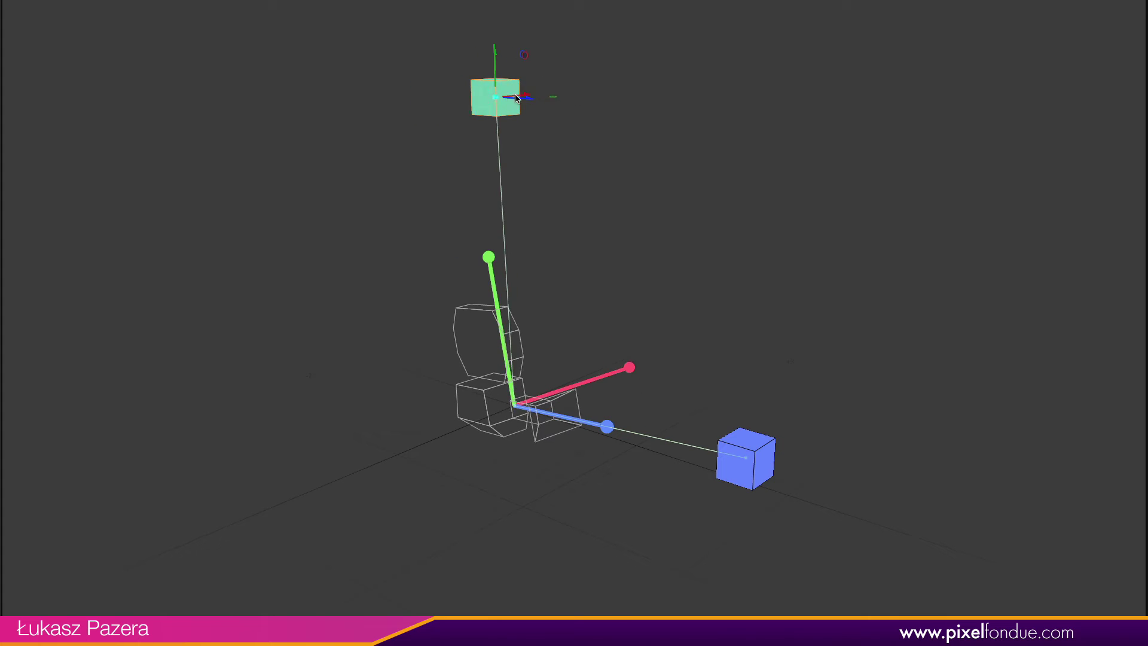
Wire ZAxisNormalized's output into the ZAxis node, then move the blue target cube to test it.
click(779, 136)
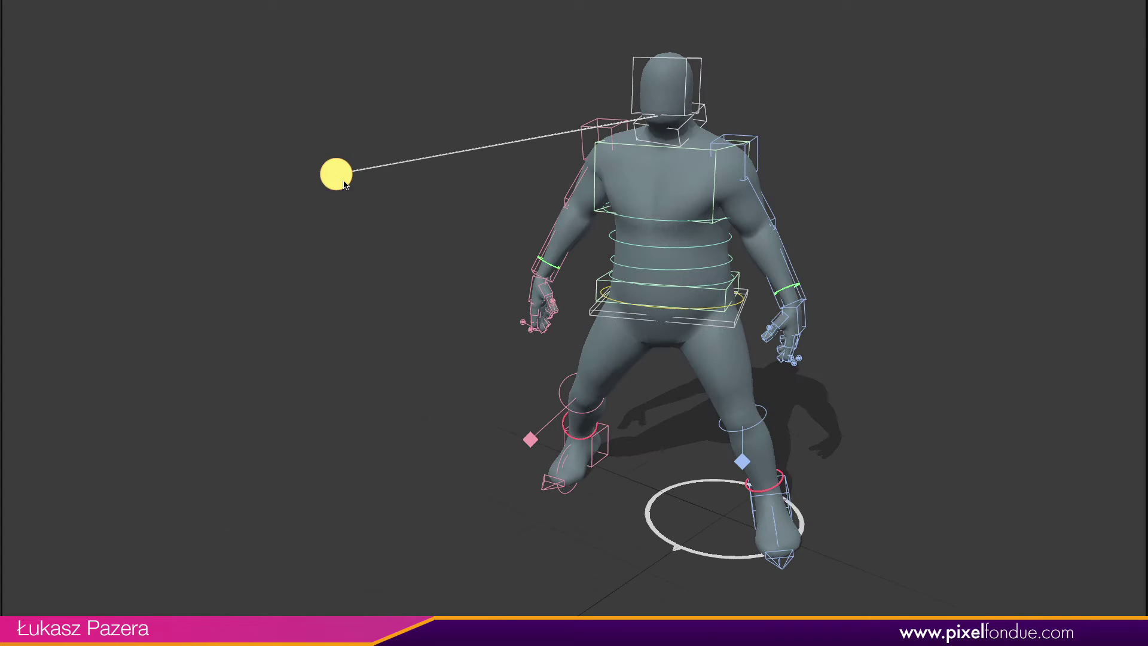
click(333, 174)
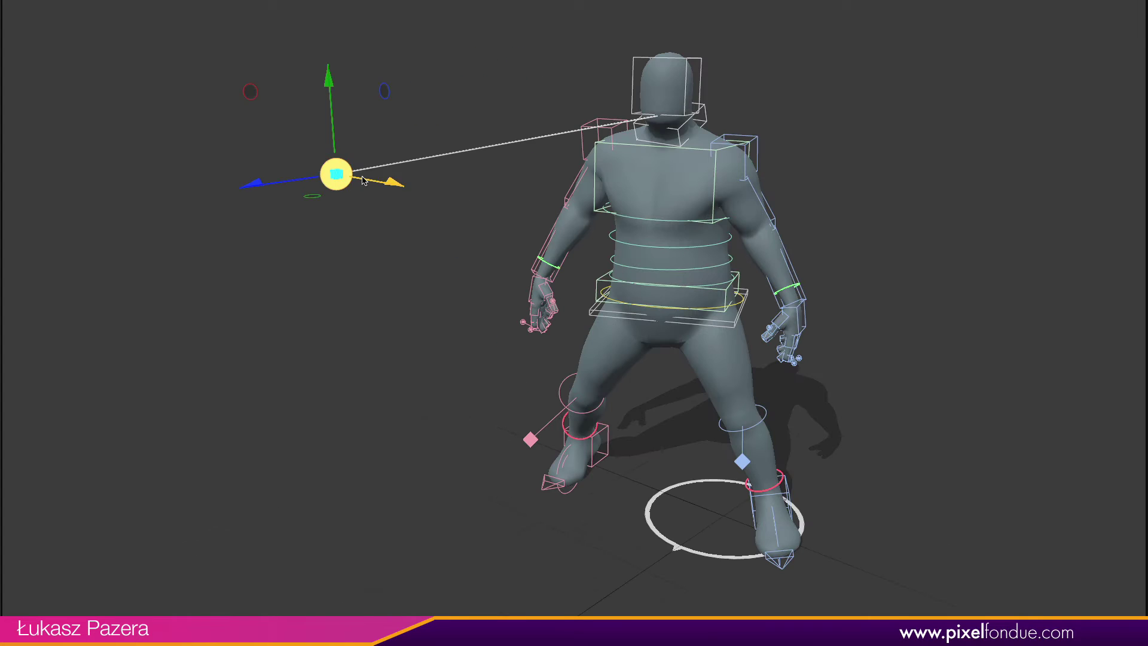
drag(333, 174, 586, 3)
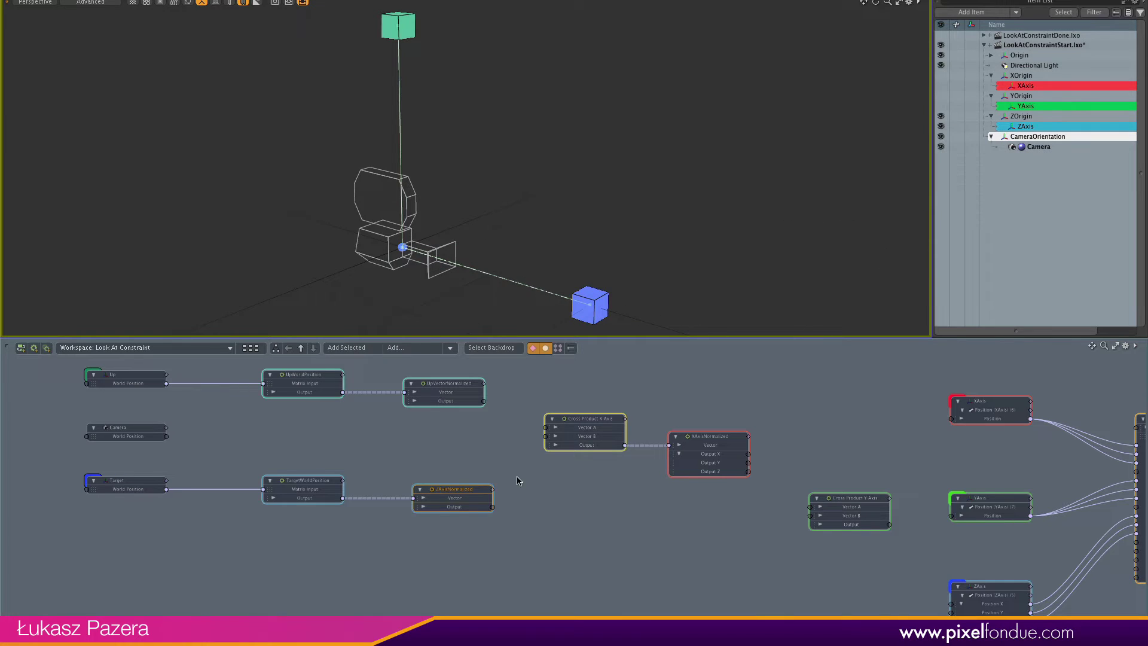
drag(488, 507, 951, 604)
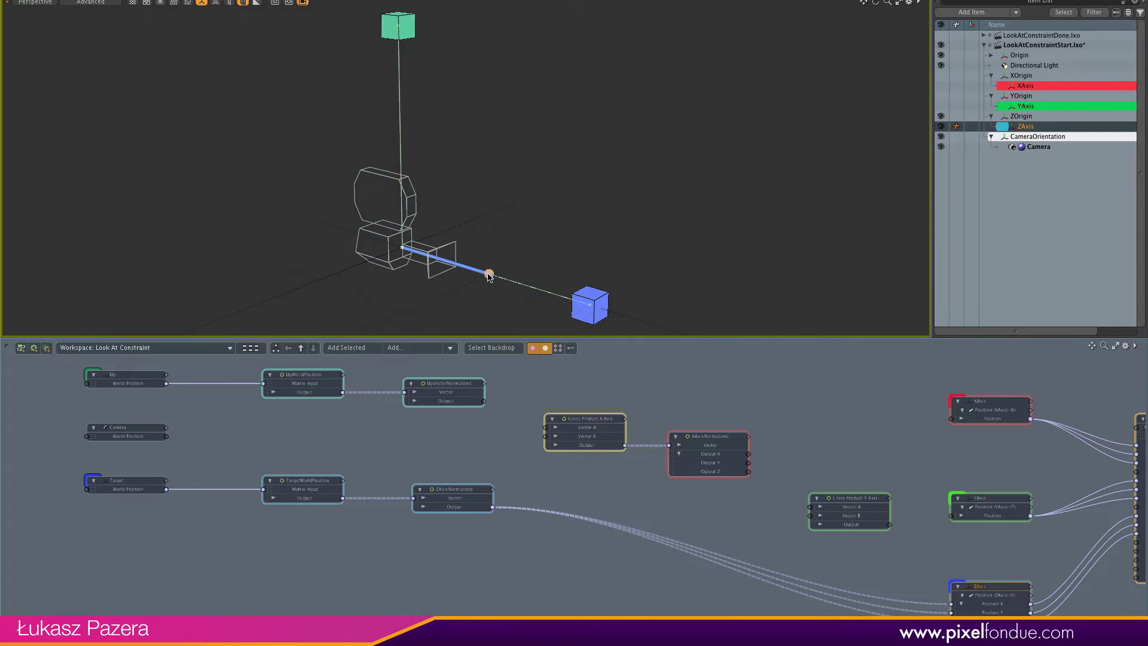
click(592, 310)
key(w)
drag(622, 301, 623, 198)
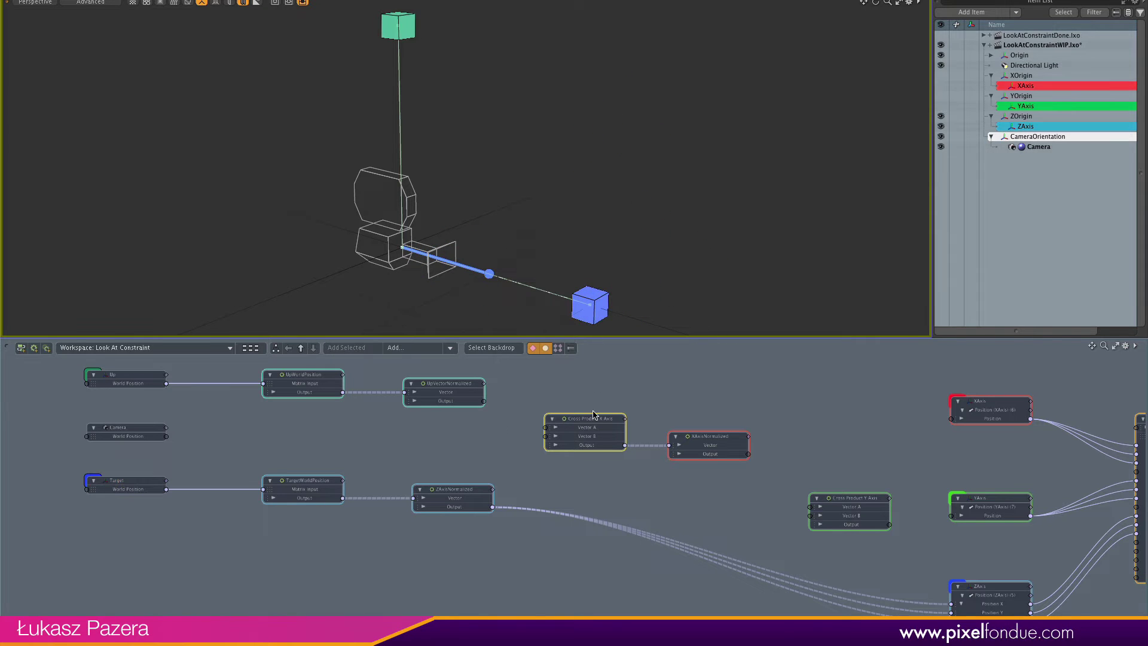
Feed UpVectorNormalized and ZAxisNormalized into Cross Product X Axis, XAxisNormalized into XAxis.
click(941, 86)
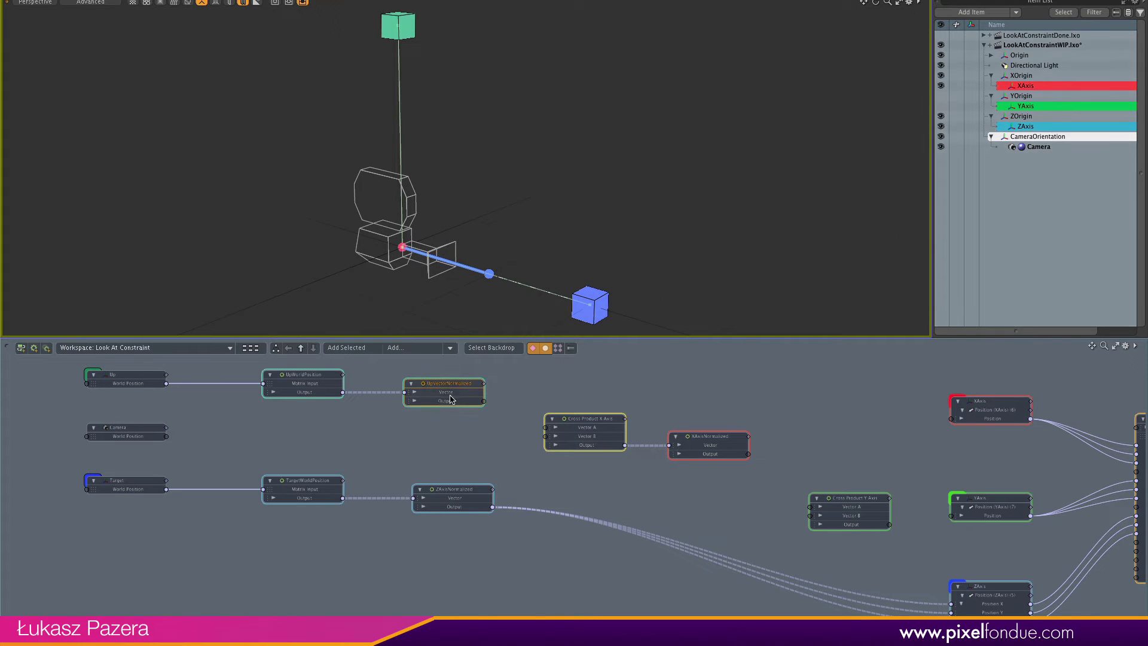
drag(484, 401, 546, 427)
drag(492, 507, 546, 436)
drag(749, 454, 951, 418)
click(126, 480)
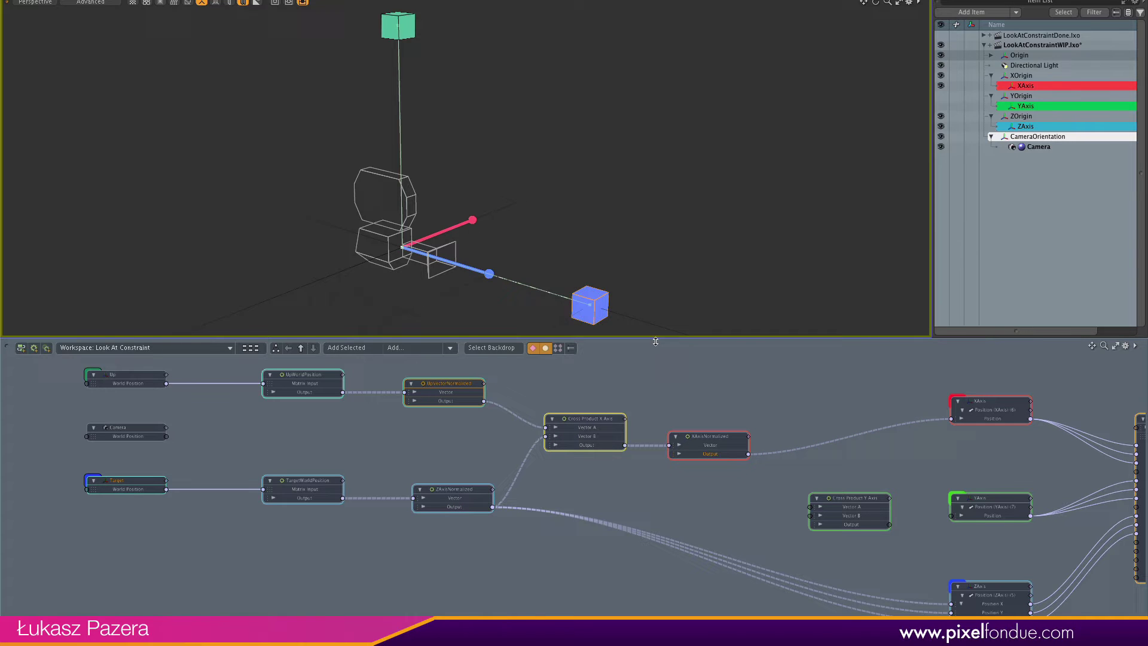
mouse_move(590, 304)
mouse_down()
mouse_move(592, 268)
mouse_move(692, 216)
mouse_move(564, 280)
mouse_move(591, 305)
mouse_up()
Swap the X cross product inputs: ZAxis into Vector A, UpVector into Vector B, then save.
drag(545, 436, 546, 427)
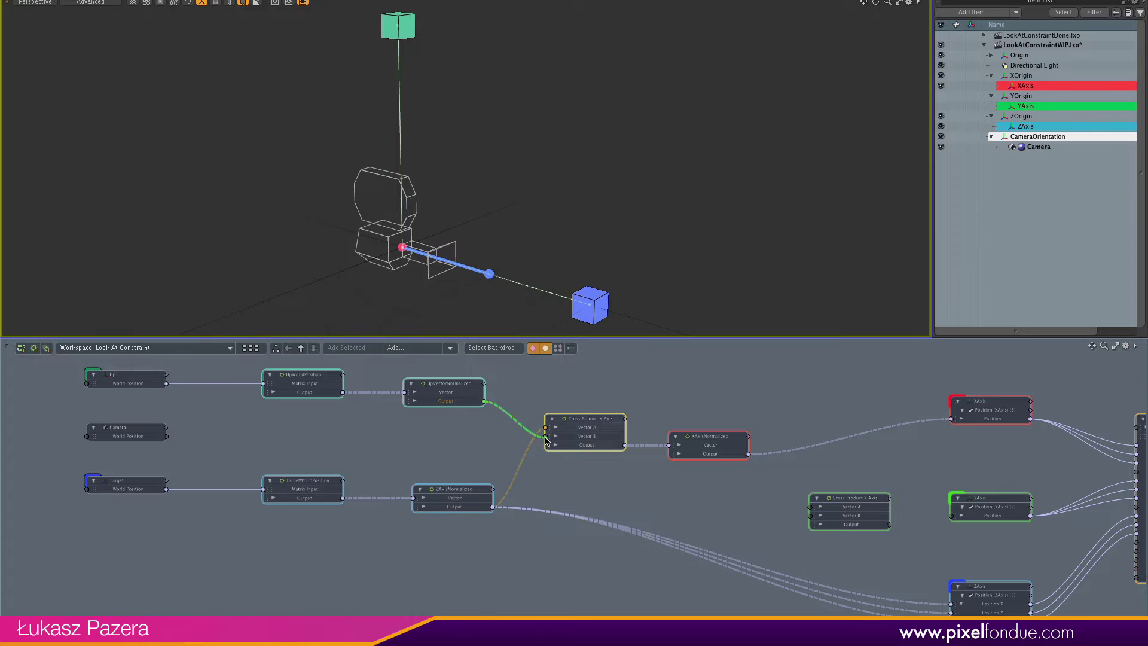
drag(484, 401, 545, 427)
key(ctrl+s)
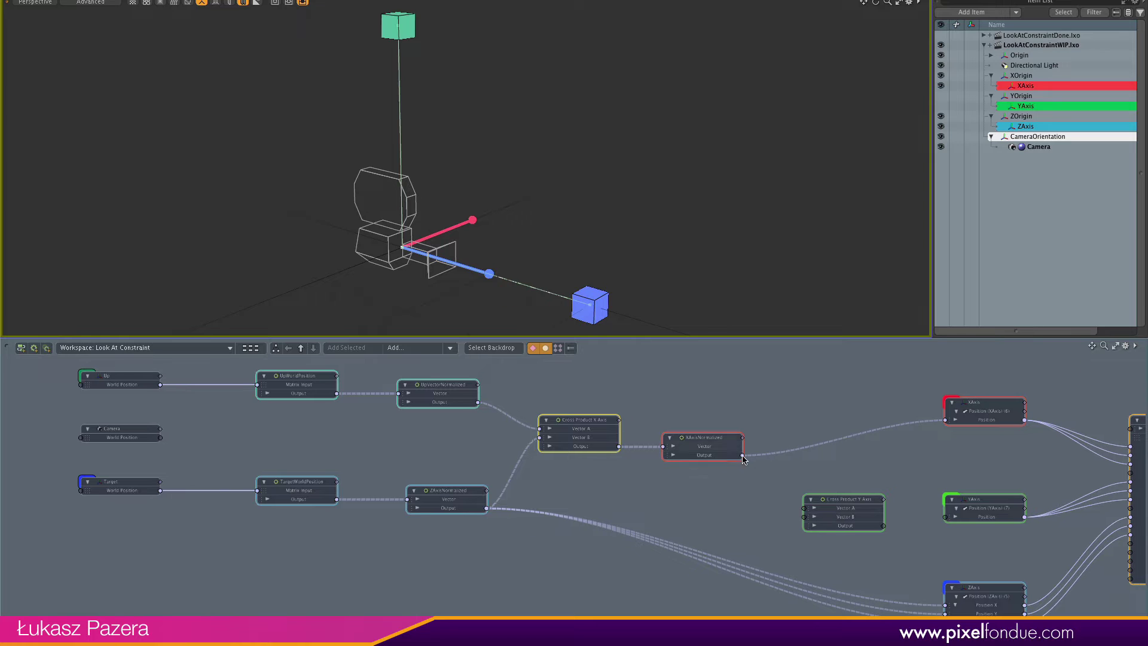
Feed XAxisNormalized and ZAxisNormalized into Cross Product Y Axis, output to YAxis, then test.
drag(743, 455, 804, 507)
drag(486, 508, 805, 517)
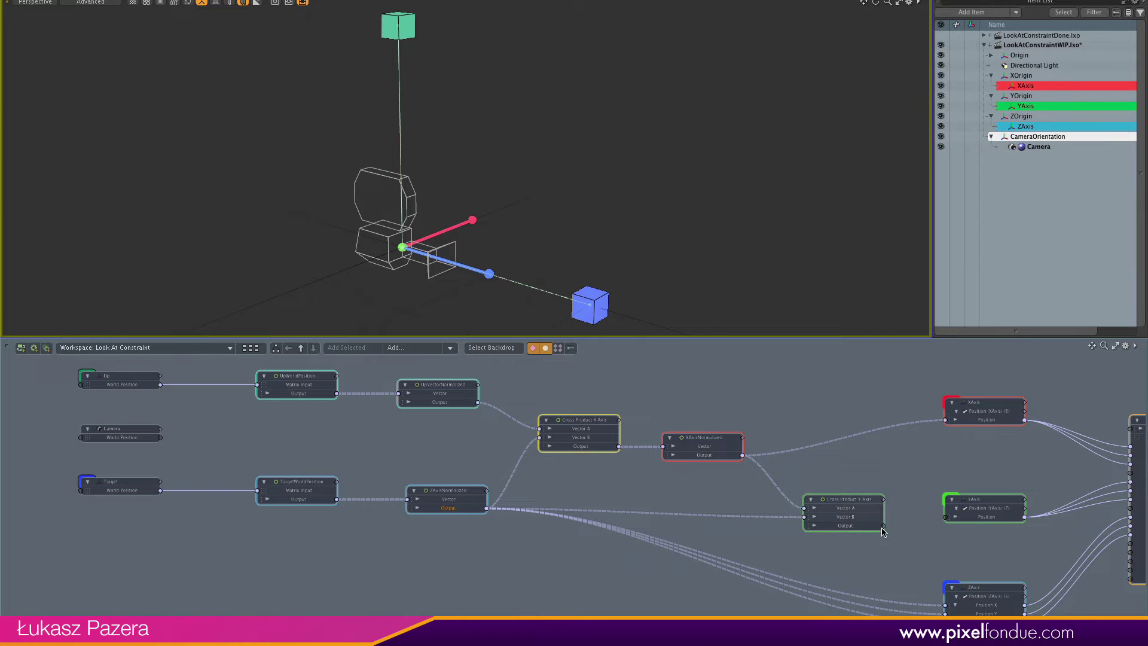
drag(883, 525, 946, 517)
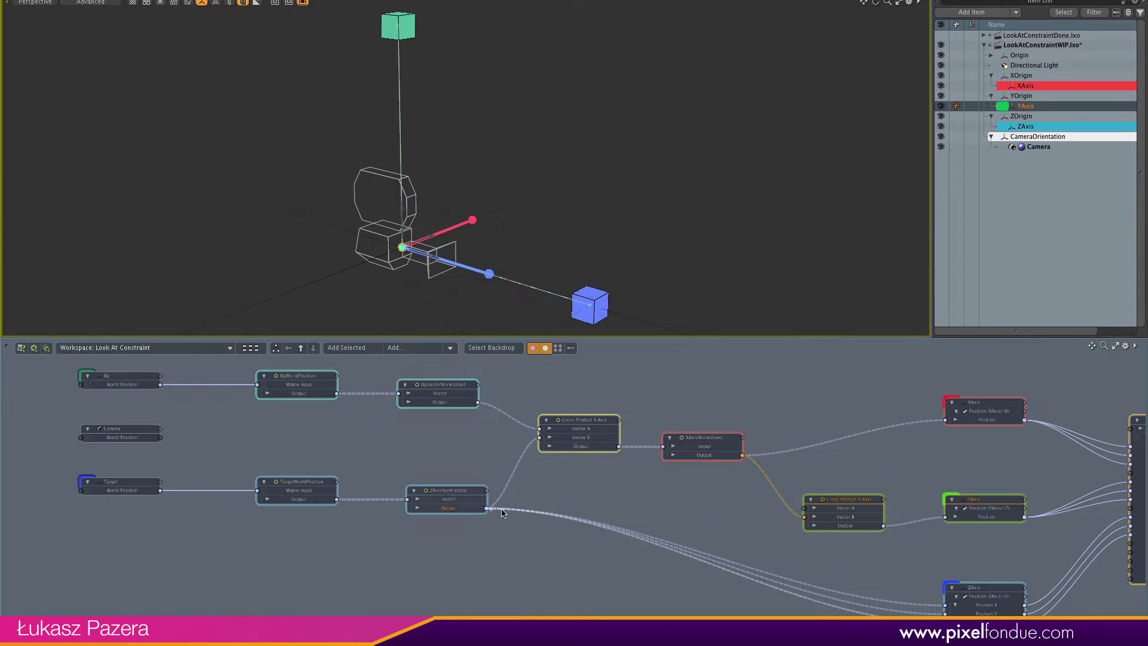
click(591, 305)
drag(597, 299, 569, 263)
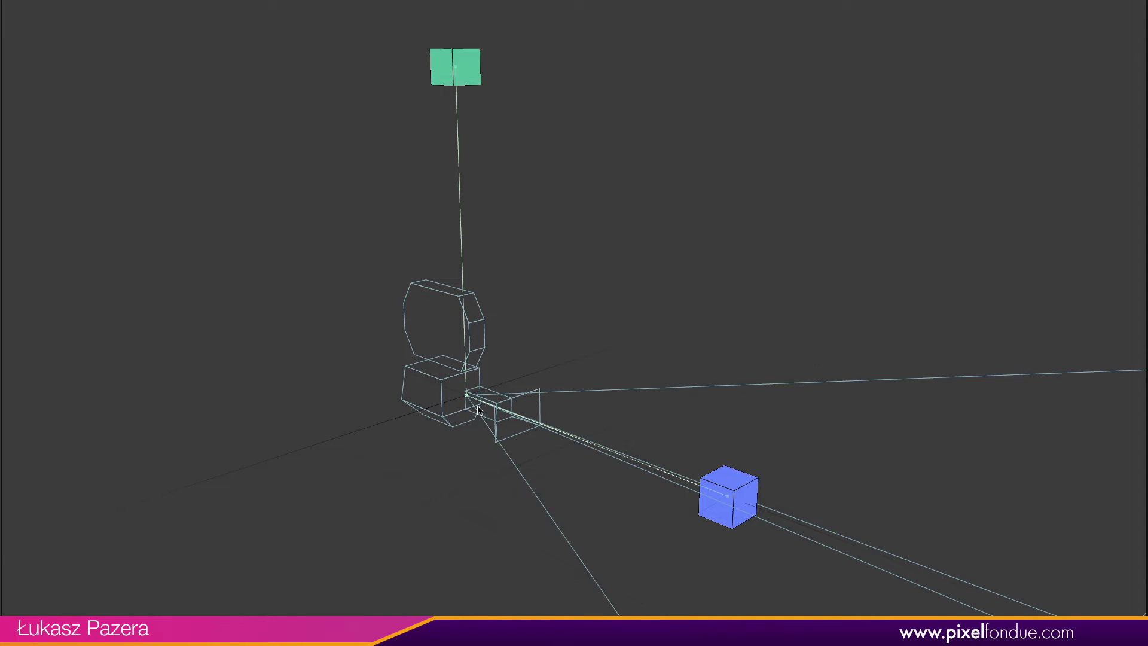
click(744, 517)
drag(744, 518, 777, 482)
drag(772, 443, 750, 393)
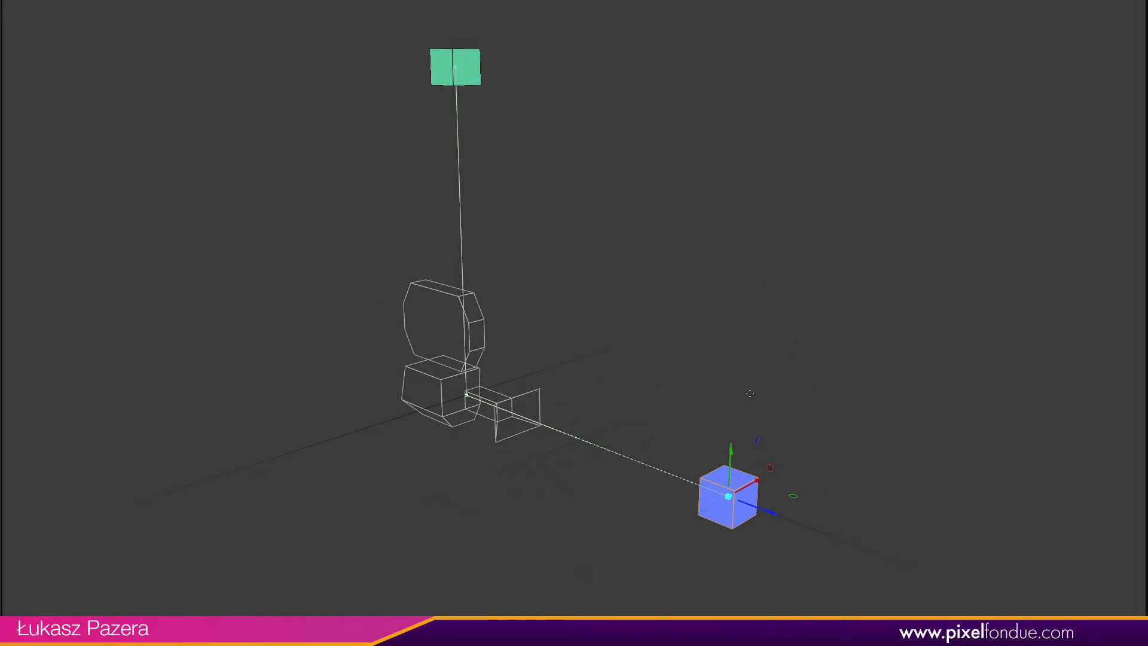
click(466, 76)
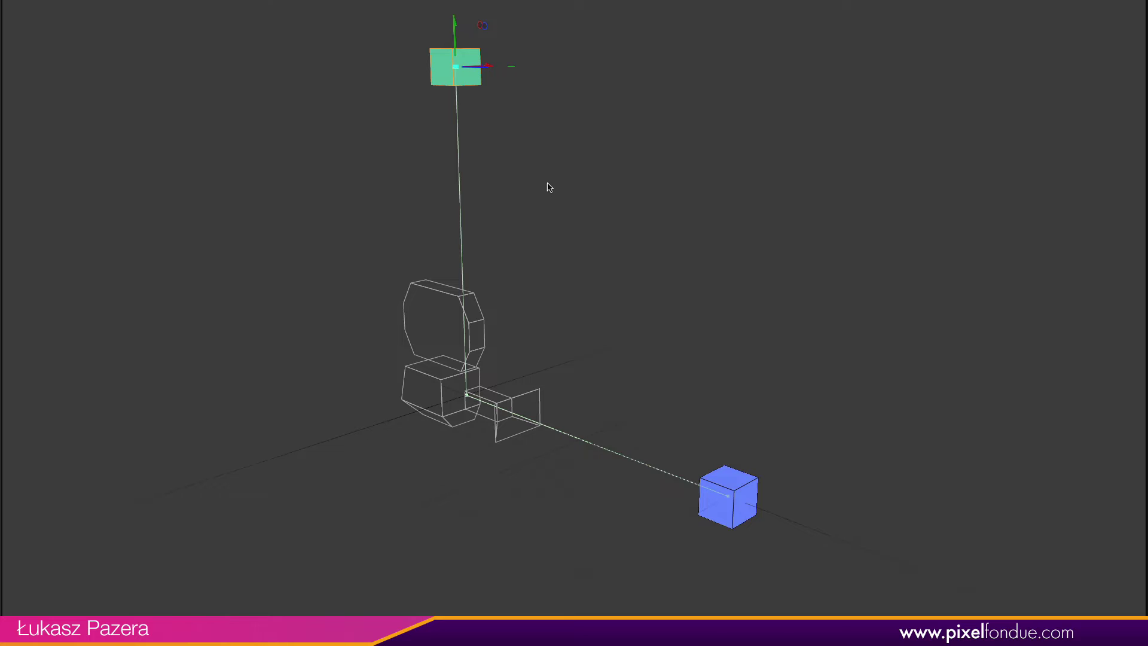
mouse_move(487, 67)
mouse_down()
mouse_move(323, 67)
mouse_move(547, 67)
mouse_move(495, 68)
mouse_up()
click(500, 449)
click(499, 452)
Drag the blue target cube around the floor, undo the last move, and deselect it.
click(752, 489)
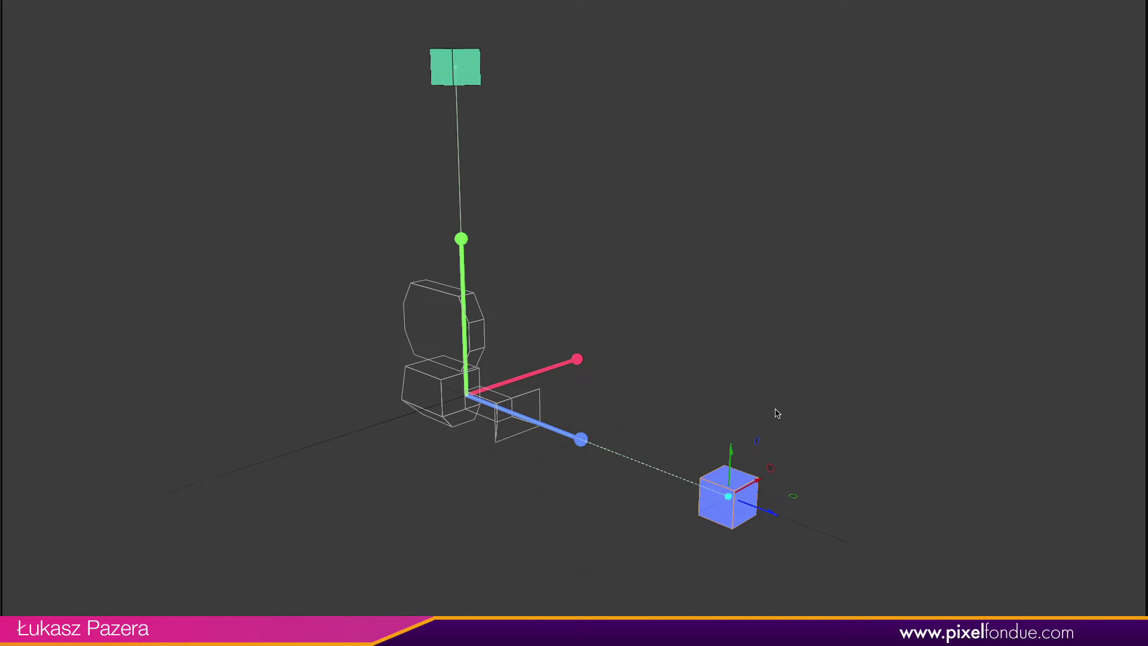
drag(718, 466, 820, 323)
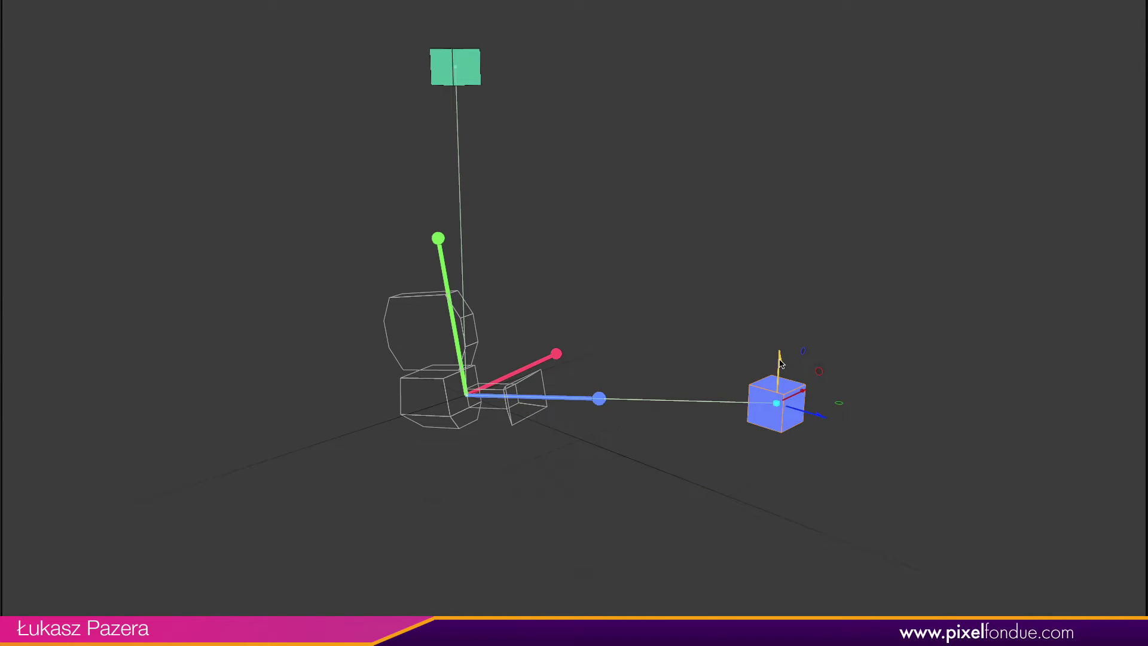
drag(779, 364, 764, 388)
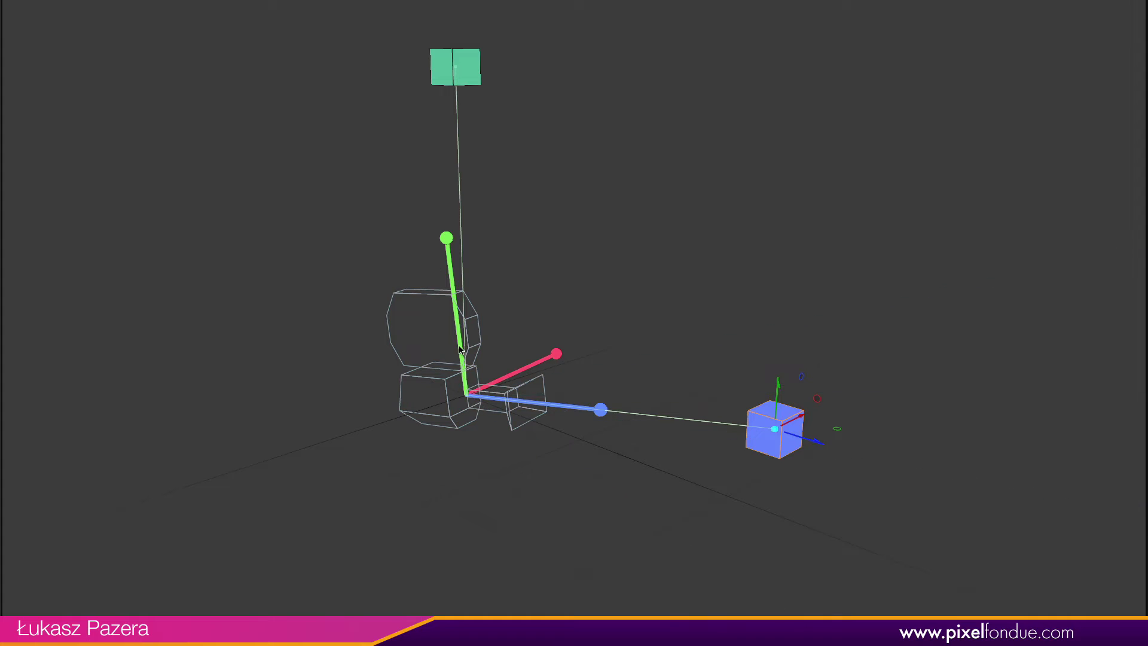
drag(802, 420, 776, 440)
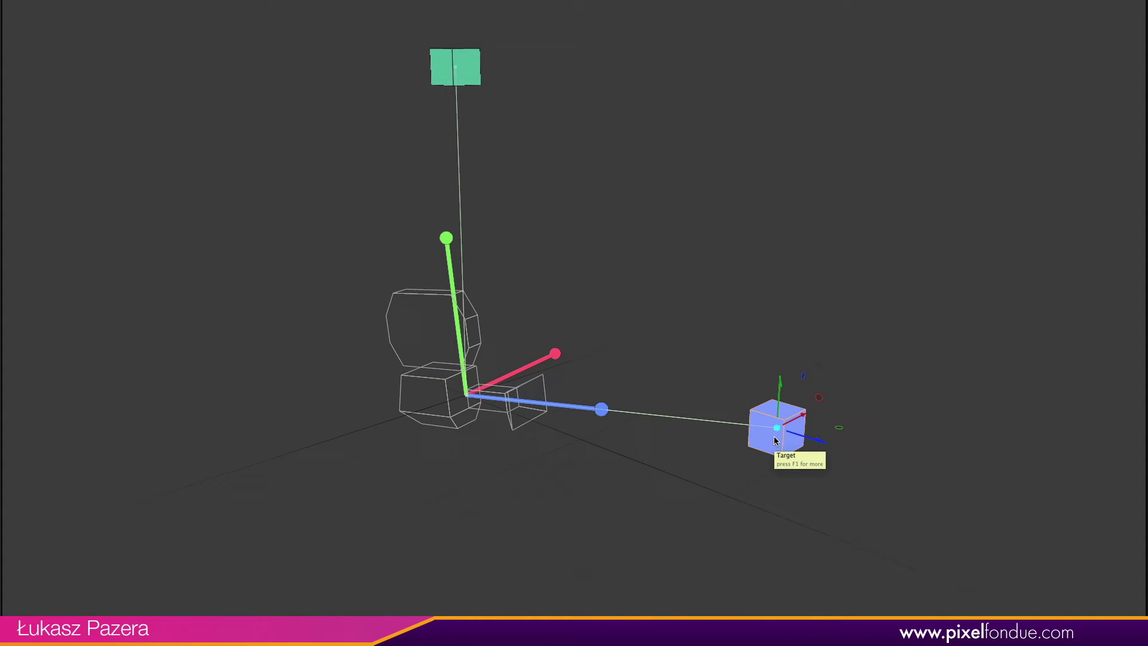
key(ctrl+z)
key(ctrl+z)
key(ctrl+z)
key(ctrl+z)
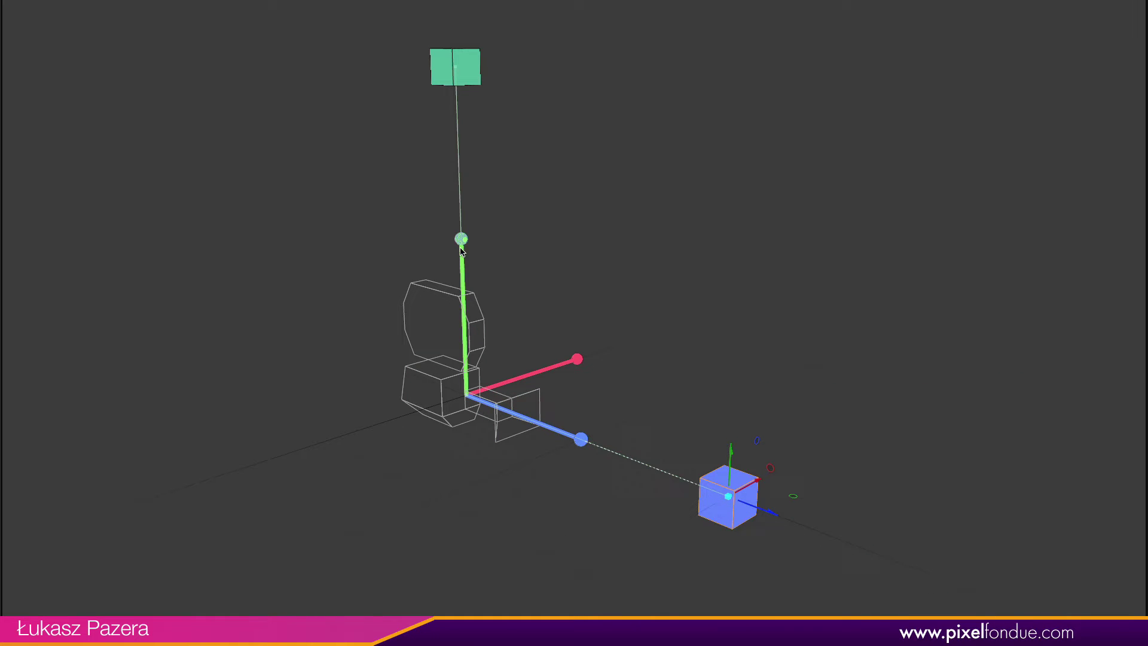
click(656, 365)
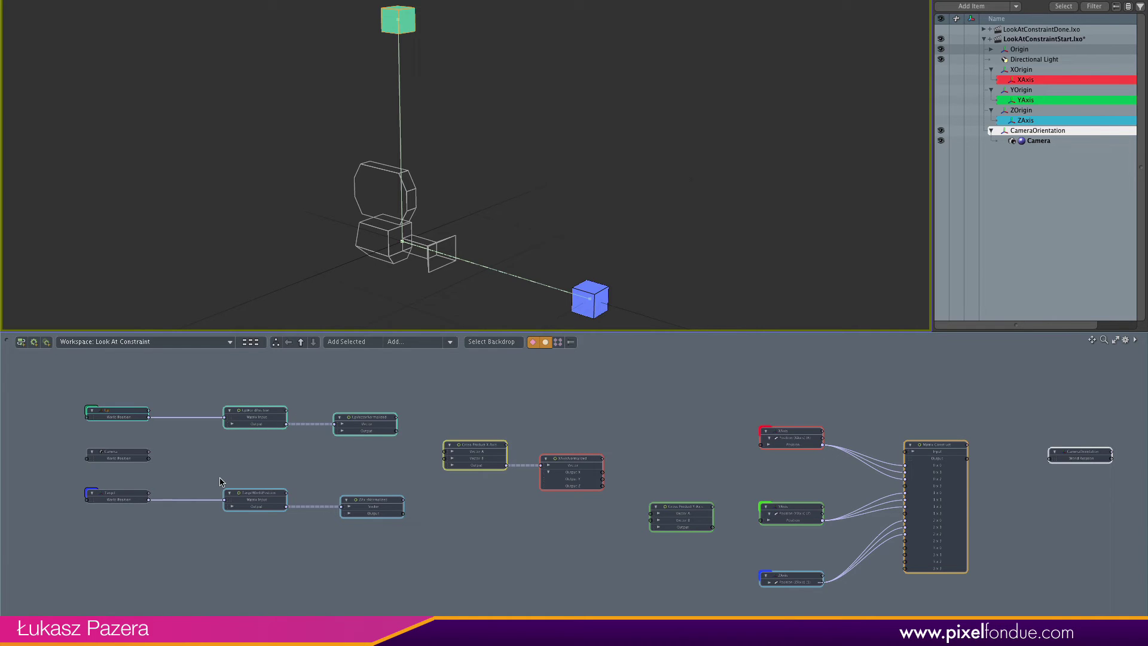
scroll(321, 464, up, 2)
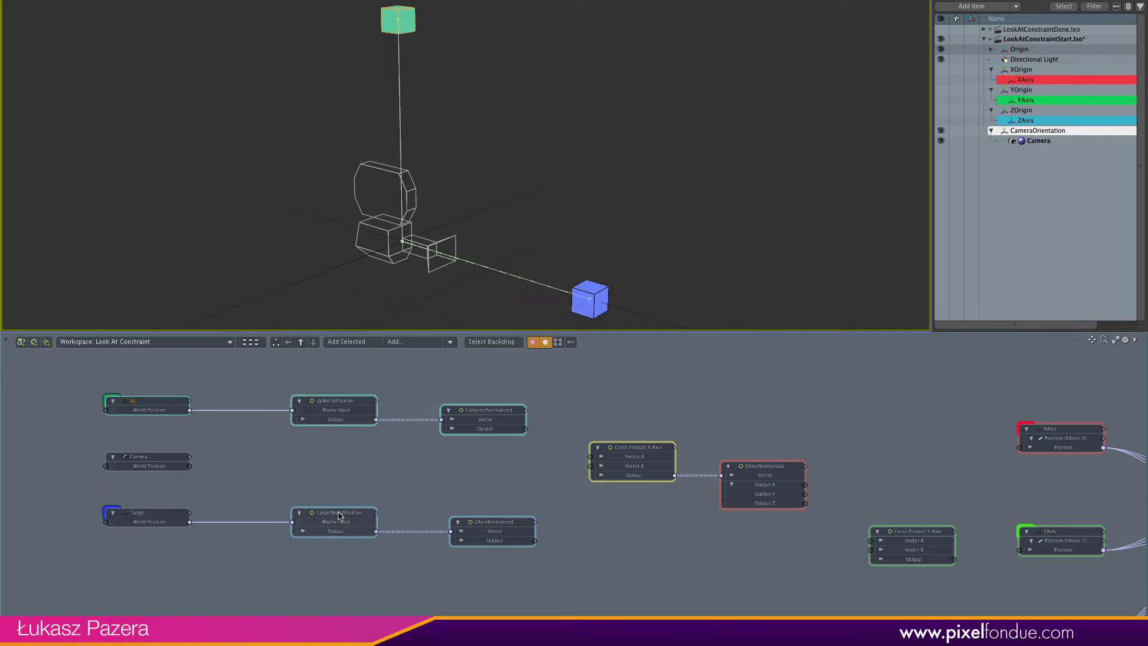
click(589, 304)
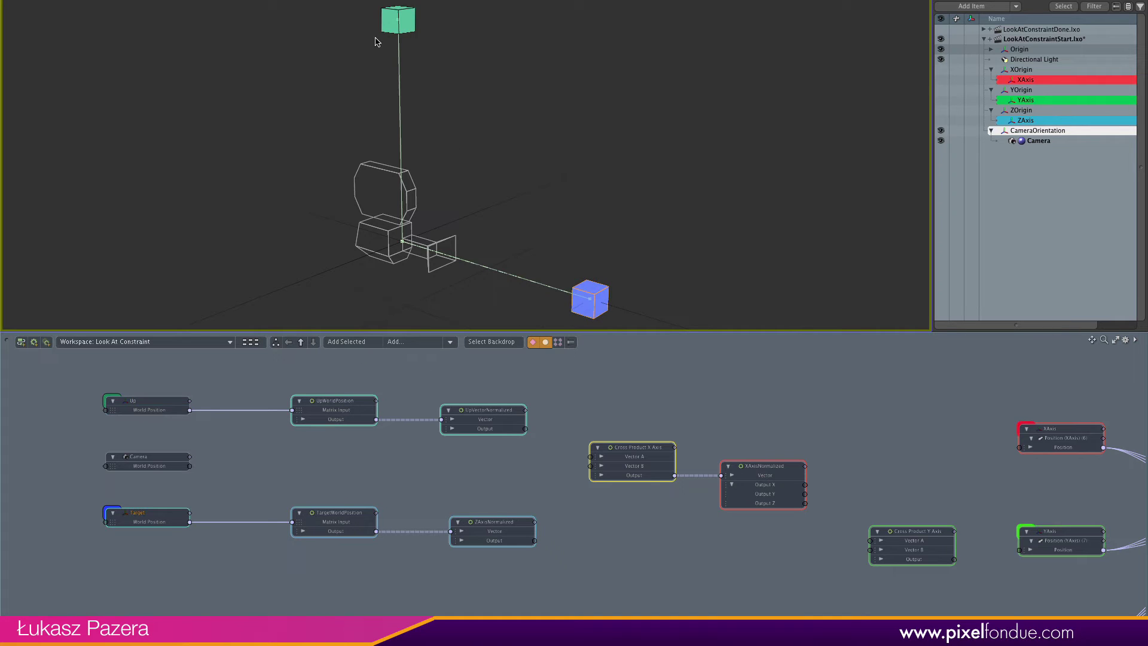
click(392, 25)
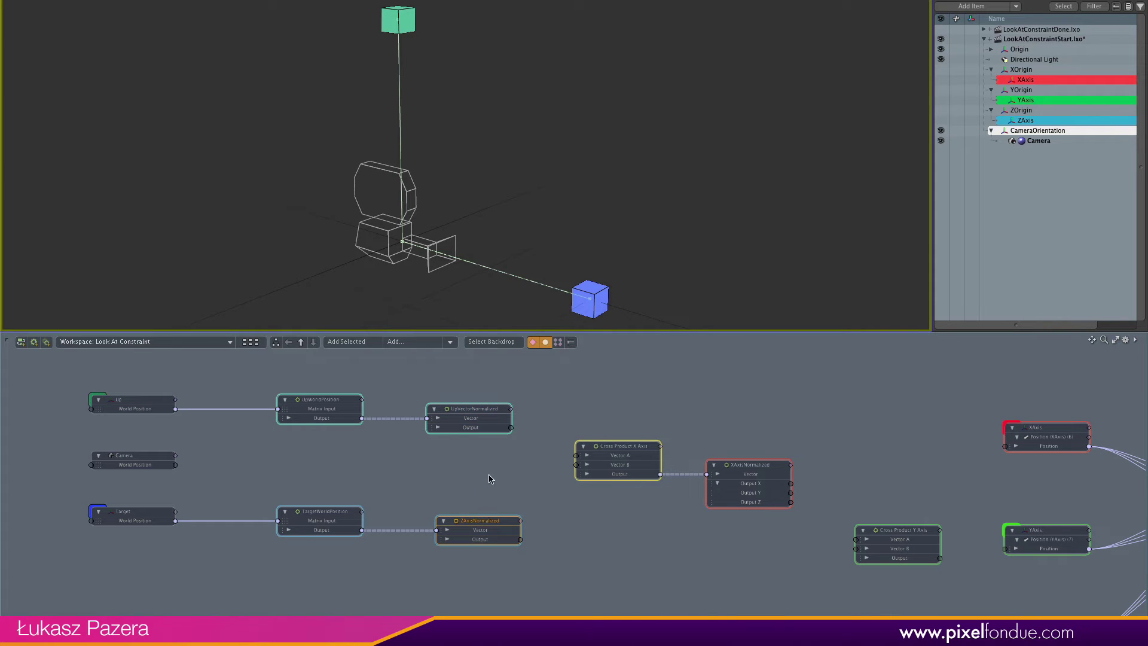
key(a)
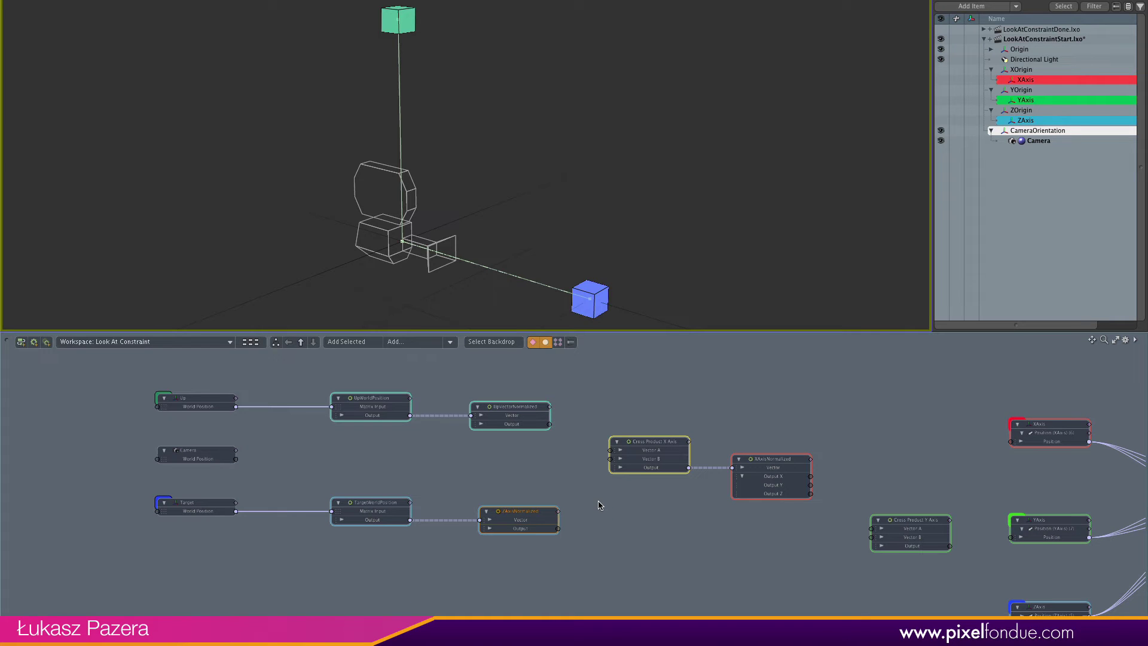
middle_drag(600, 505, 531, 477)
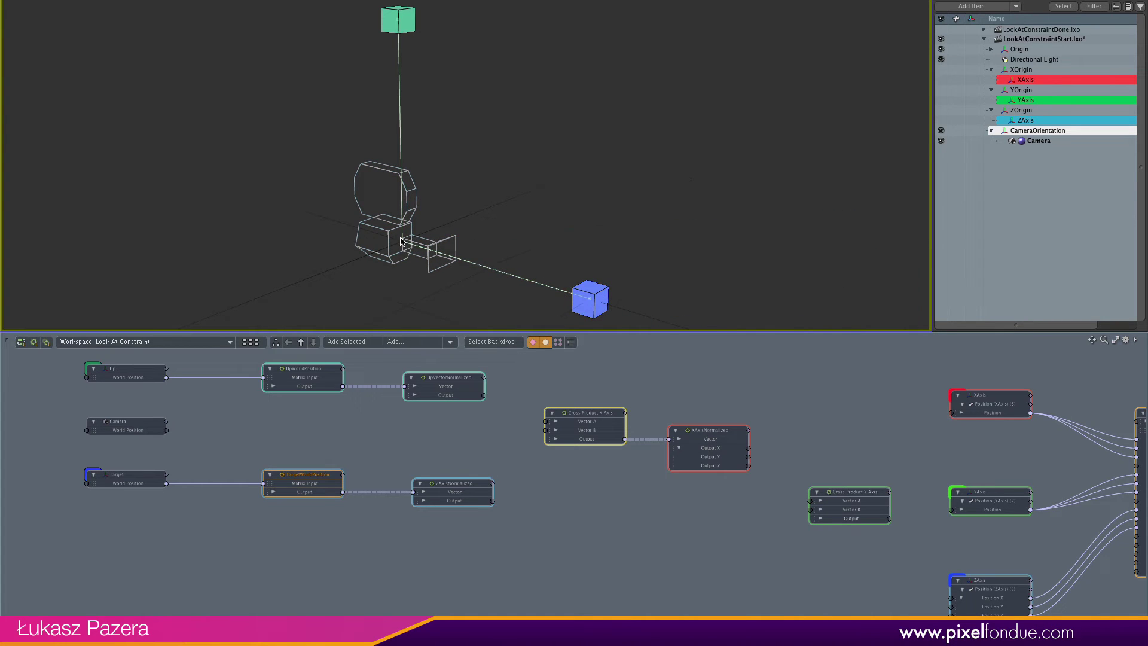
click(592, 304)
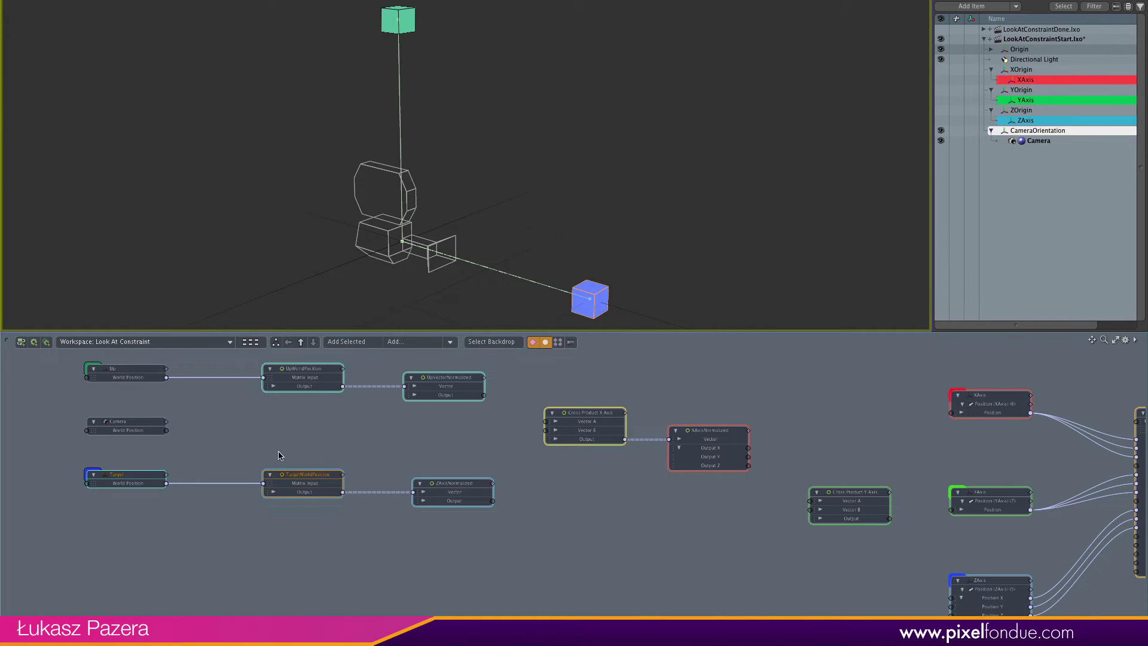
click(293, 481)
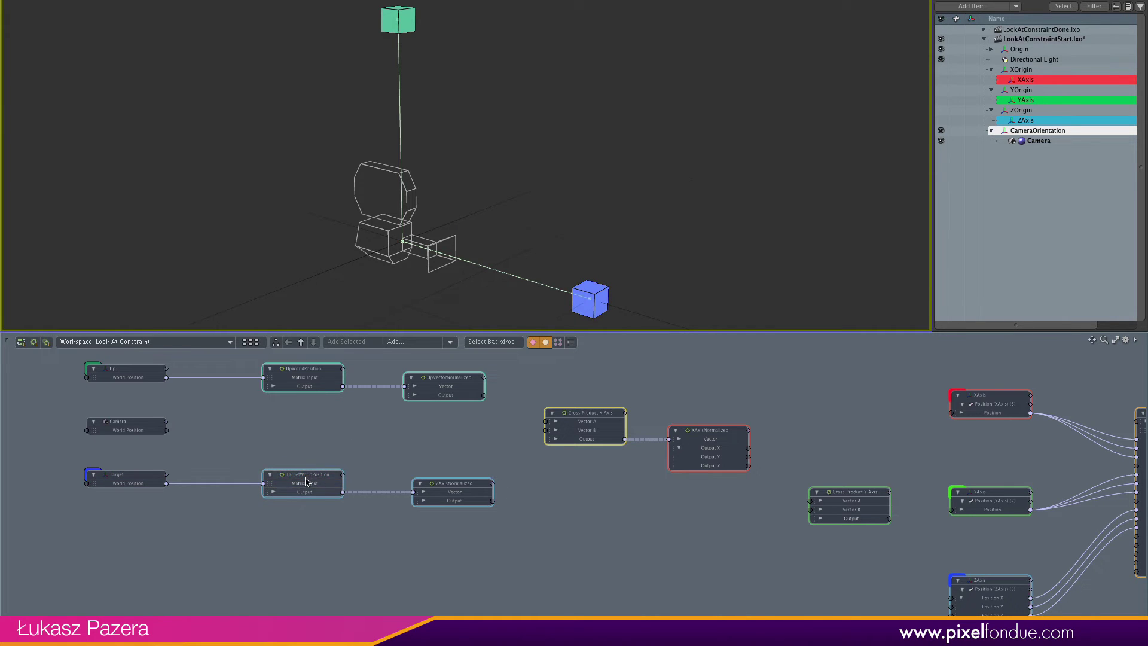
click(589, 299)
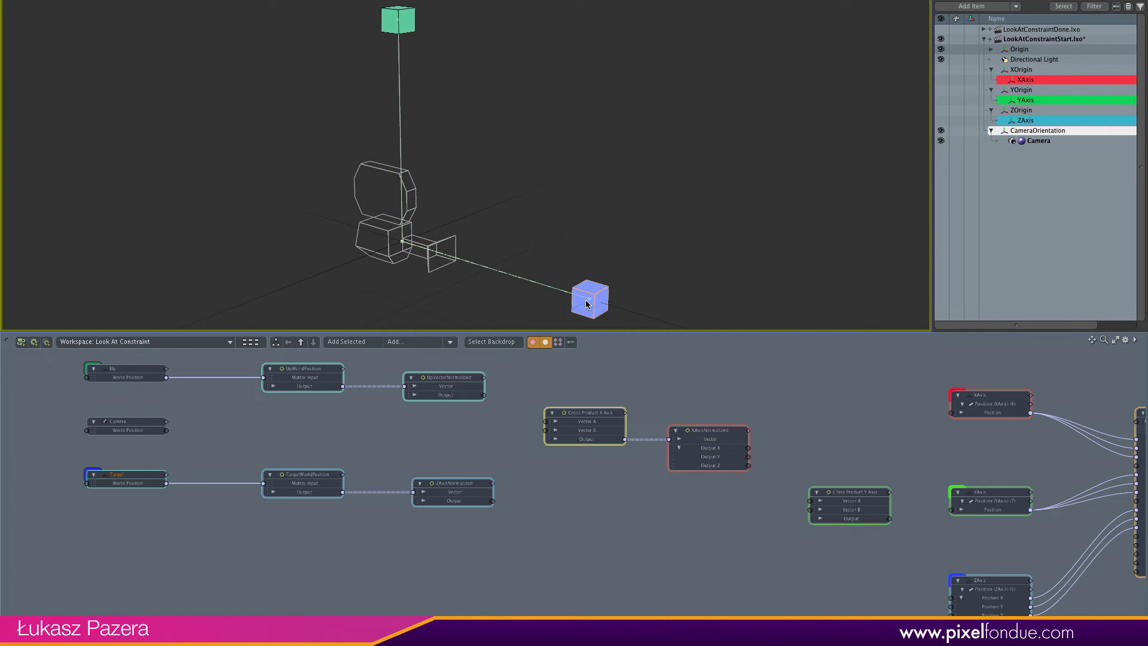
click(467, 483)
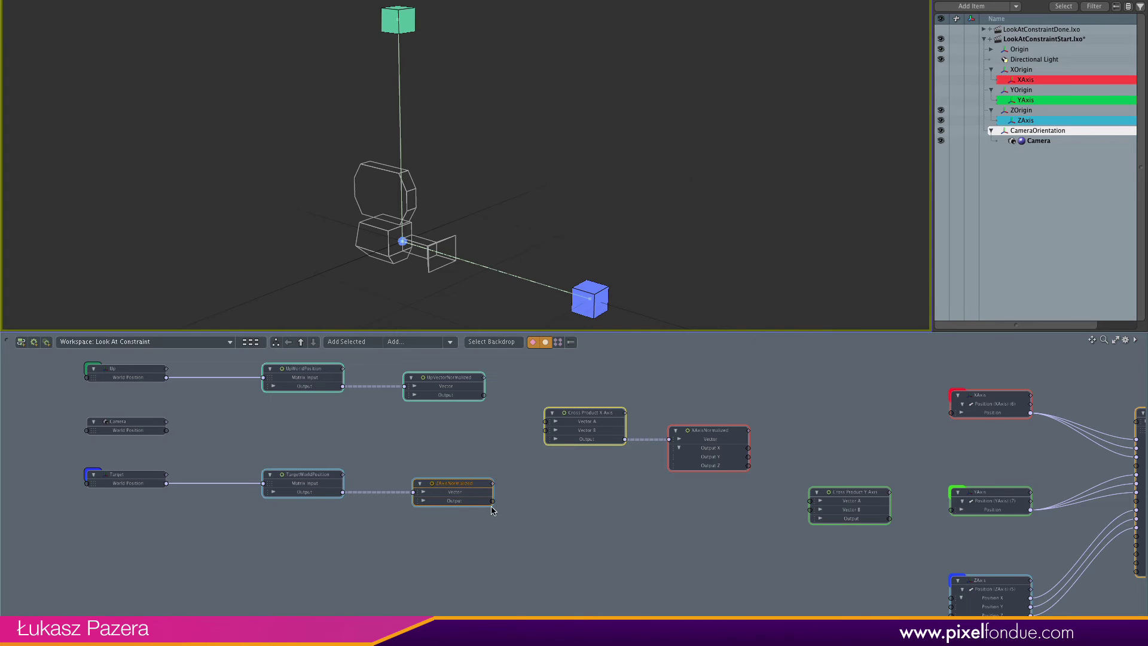
Connect ZAxisNormalized's Output to ZAxis Position, then raise the target cube and undo.
drag(494, 505, 951, 600)
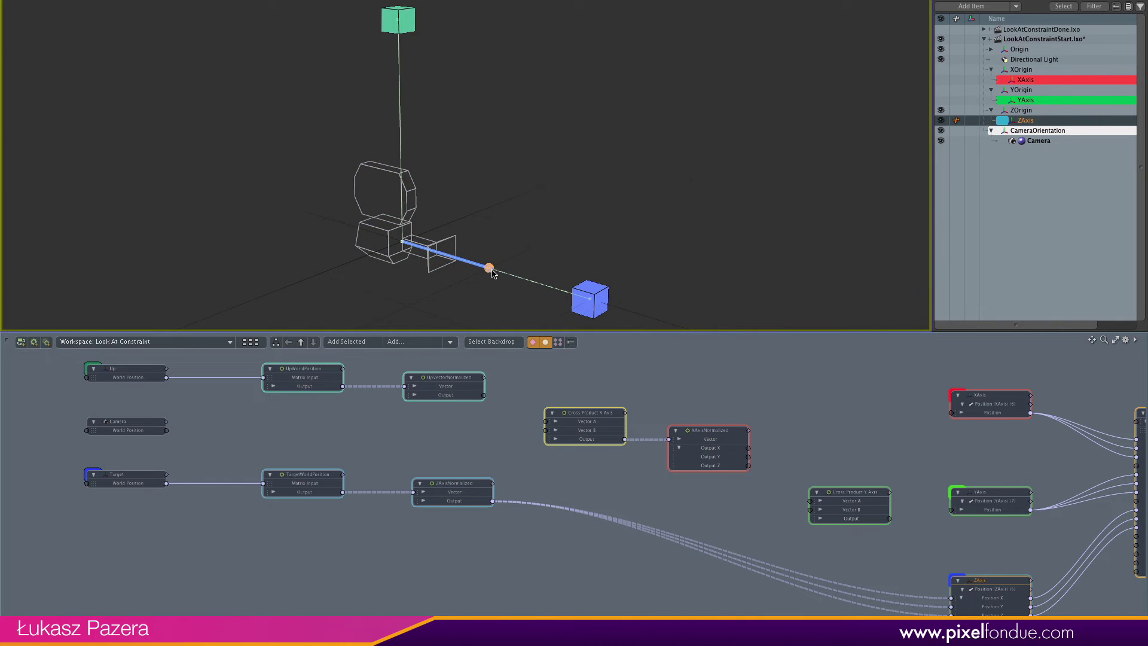
click(592, 302)
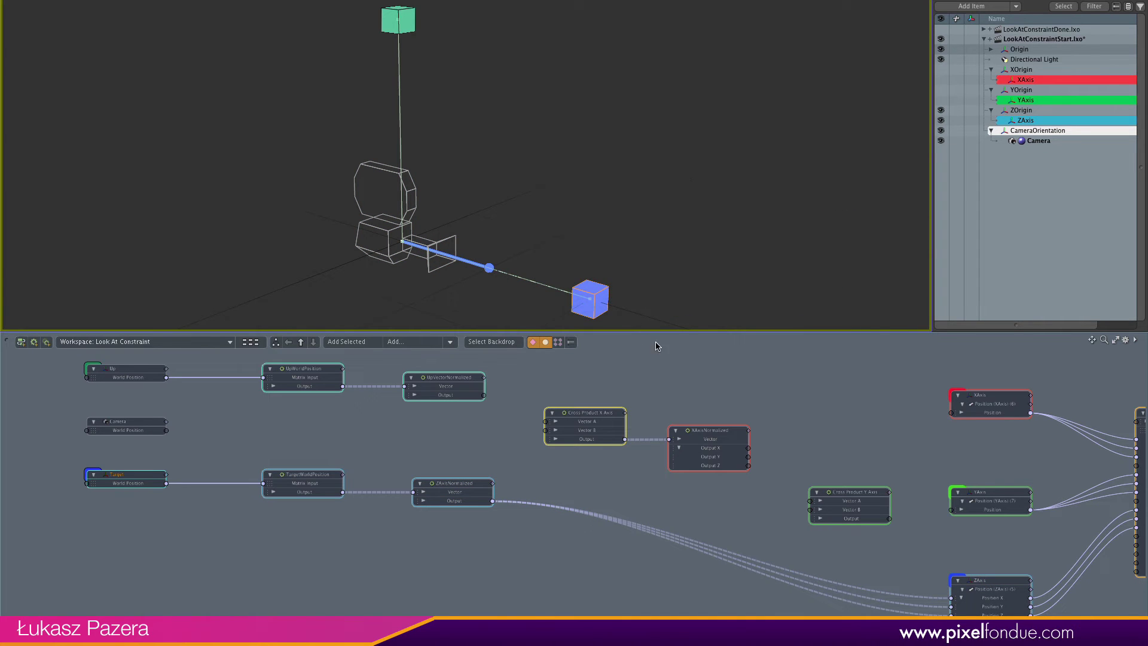
key(w)
drag(594, 272, 625, 195)
key(ctrl+z)
key(ctrl+z)
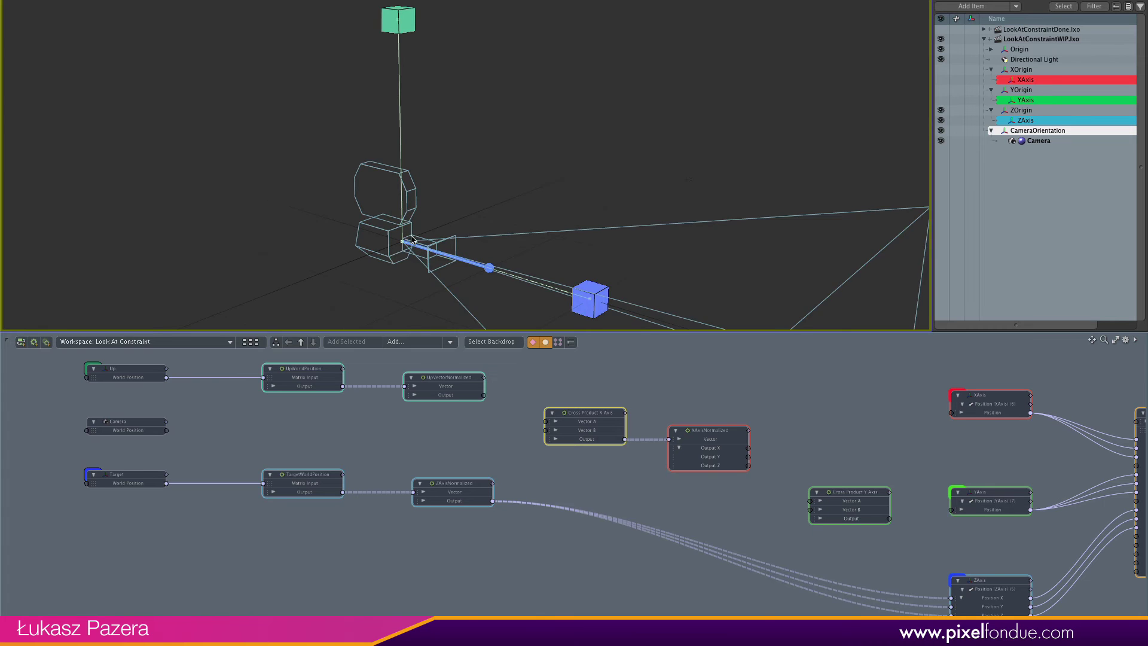
Wire UpVectorNormalized to Vector A, ZAxisNormalized to Vector B, and XAxisNormalized to XAxis Position.
key(ctrl+z)
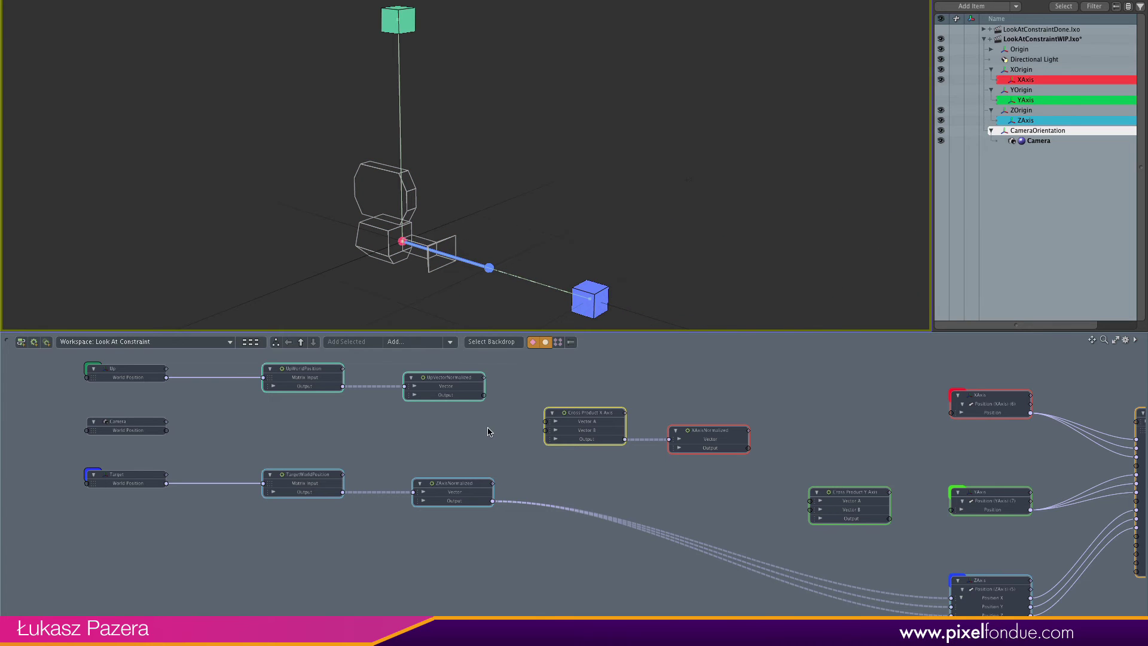
click(464, 384)
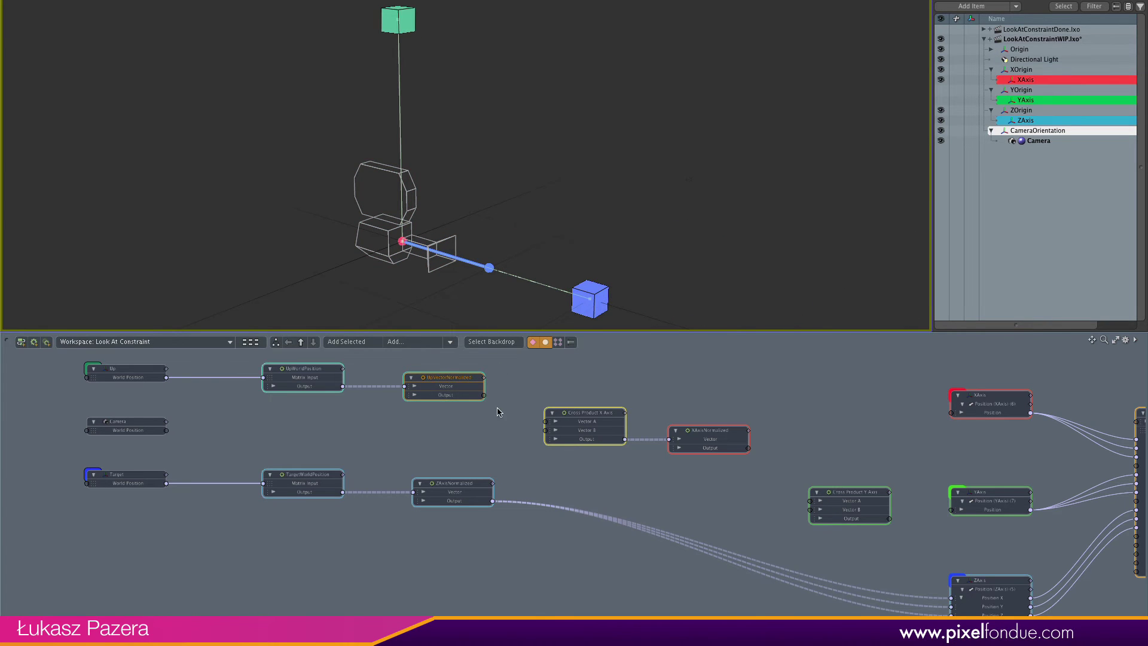
drag(484, 396, 546, 426)
drag(493, 501, 556, 430)
drag(748, 448, 970, 418)
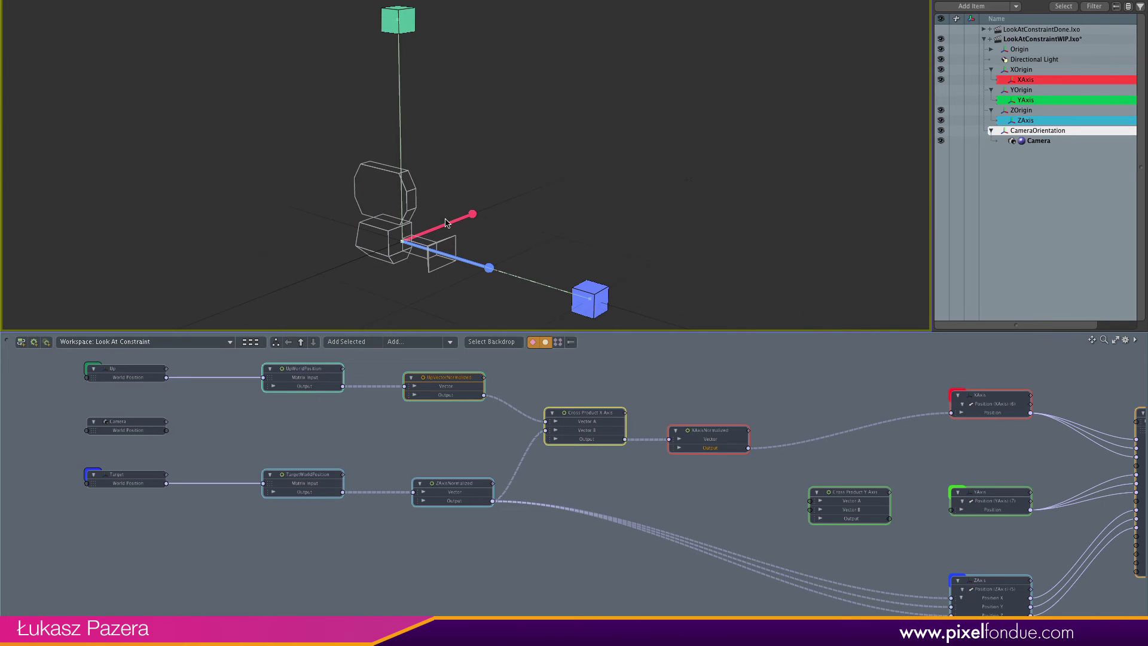
Move the blue target cube to check the red X axis follows it.
click(588, 309)
key(w)
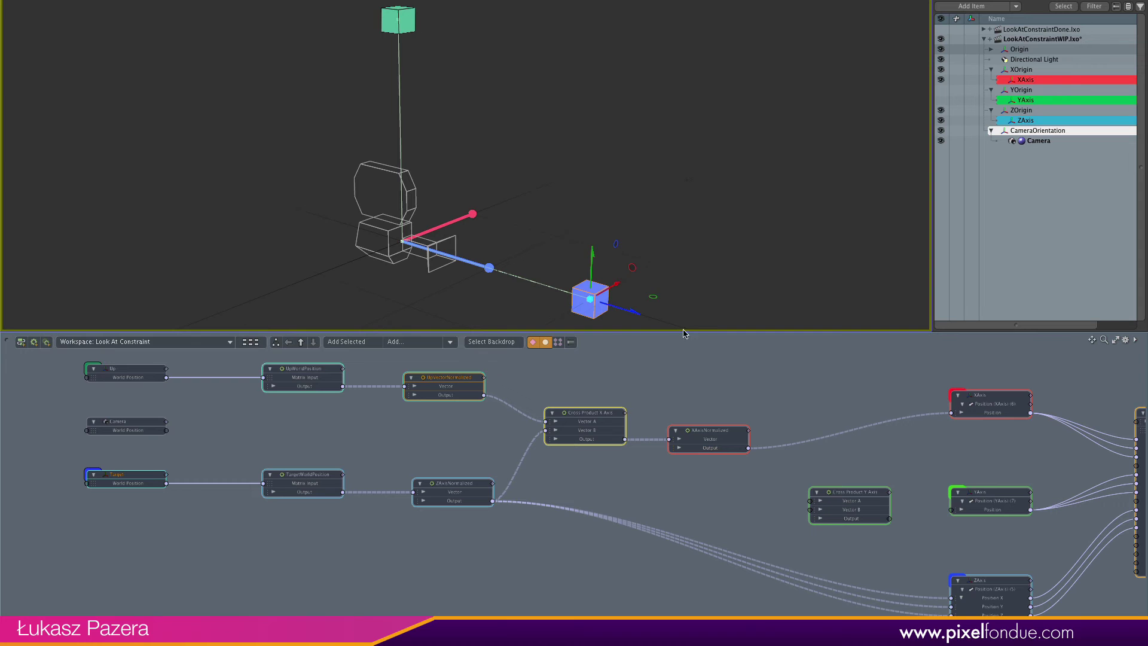
drag(593, 257, 619, 248)
click(522, 436)
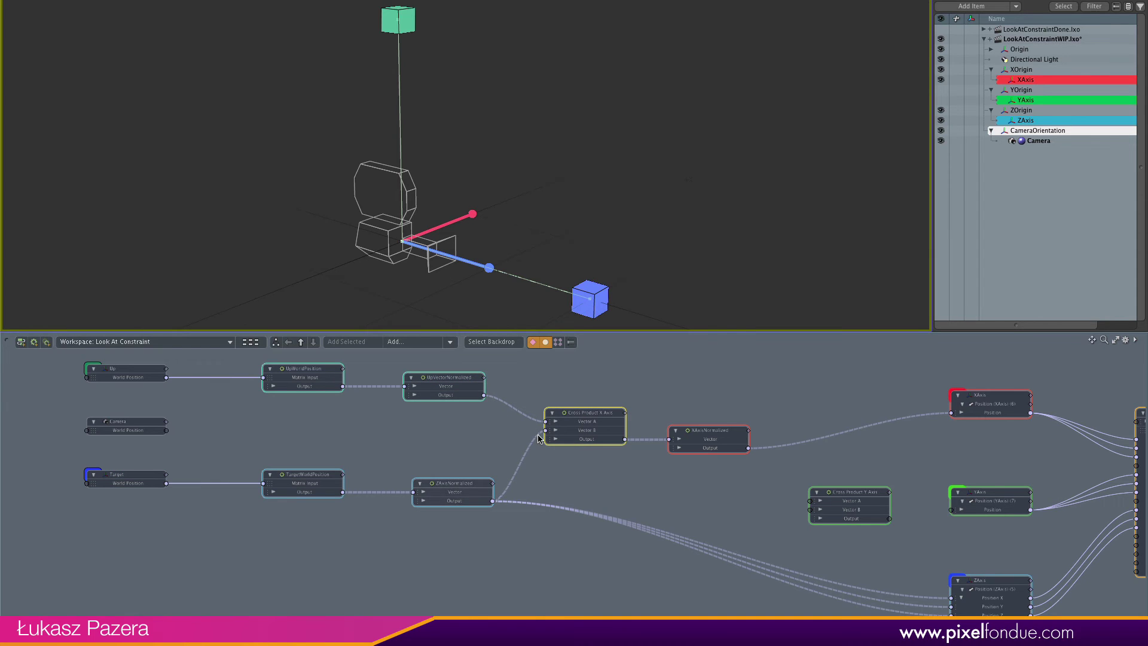
drag(544, 430, 545, 421)
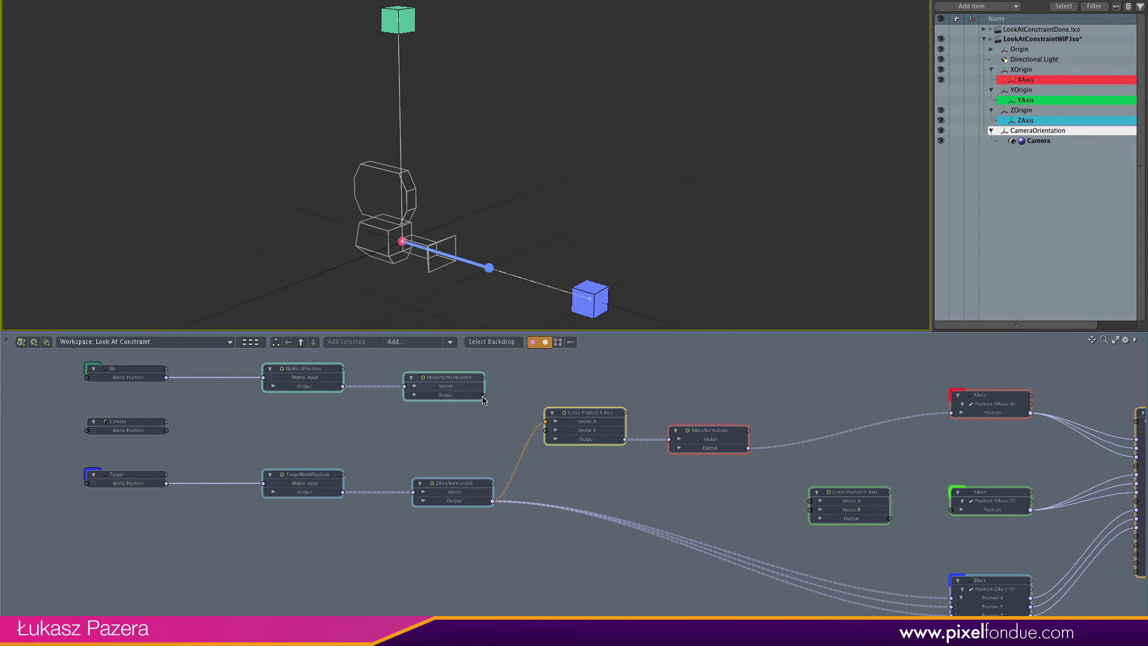
drag(484, 396, 545, 430)
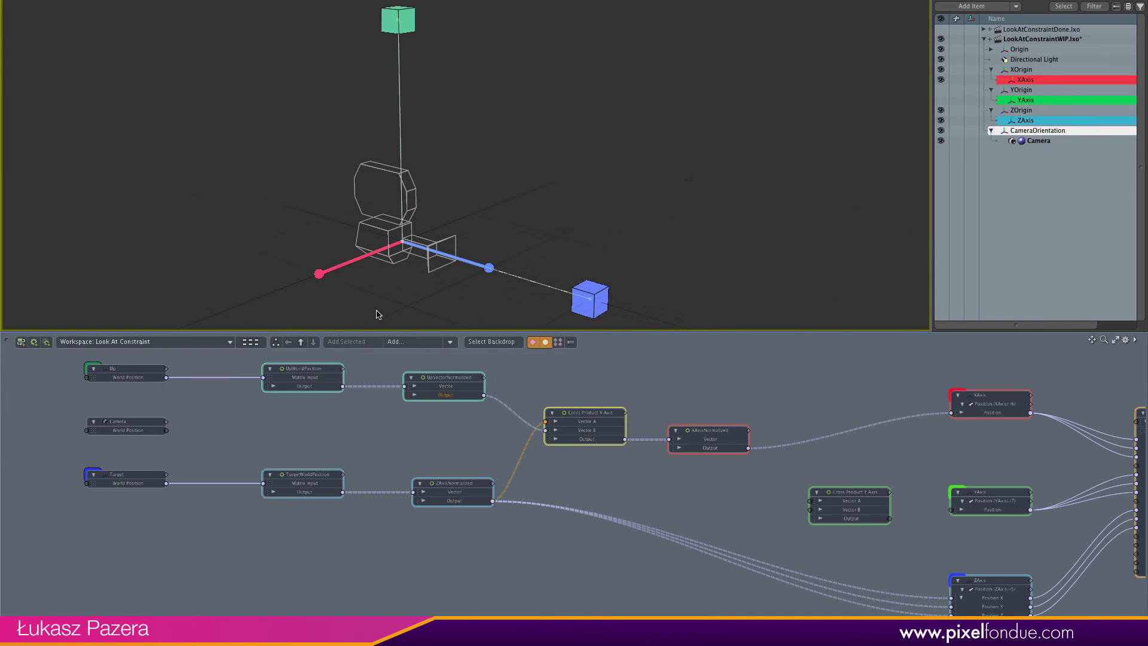
key(ctrl+z)
key(ctrl+z)
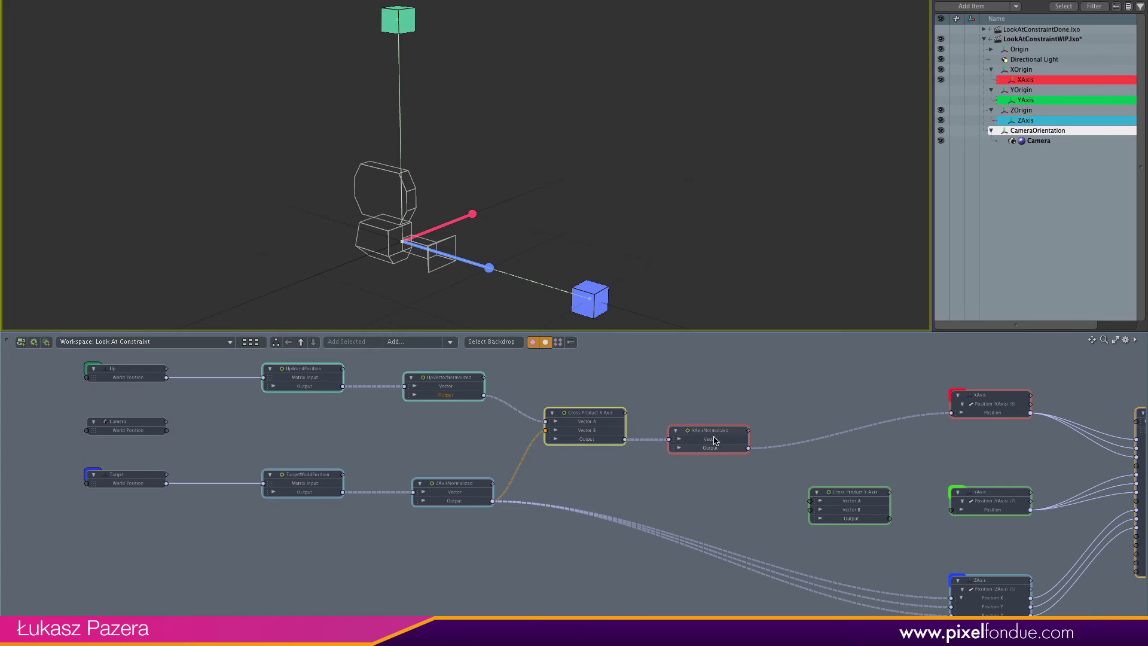
click(598, 414)
click(710, 434)
click(785, 394)
Wire ZAxisNormalized to Vector A, XAxisNormalized to Vector B, and Cross Product Y Axis to YAxis Position.
middle_drag(965, 380, 959, 380)
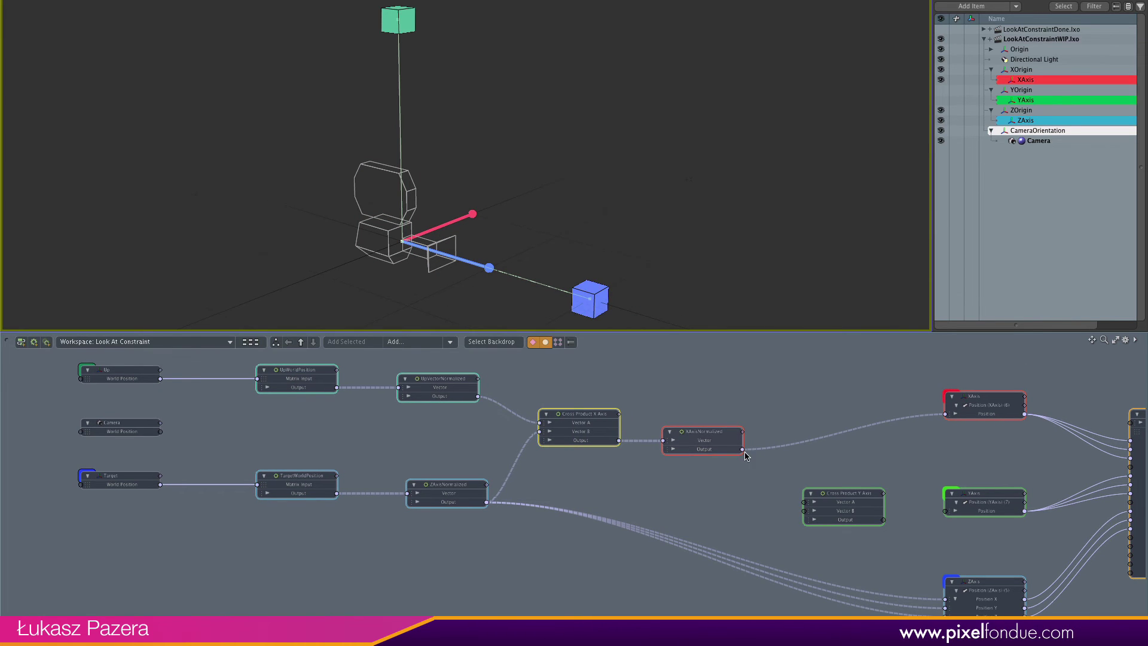
drag(742, 449, 804, 502)
drag(487, 502, 806, 511)
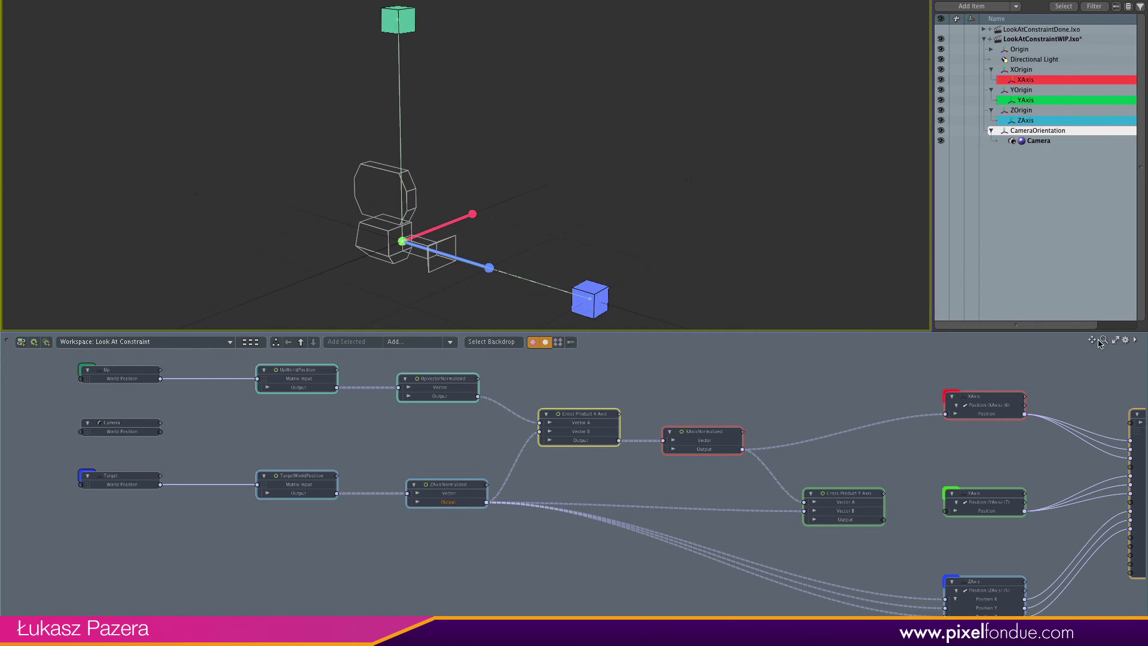
click(883, 523)
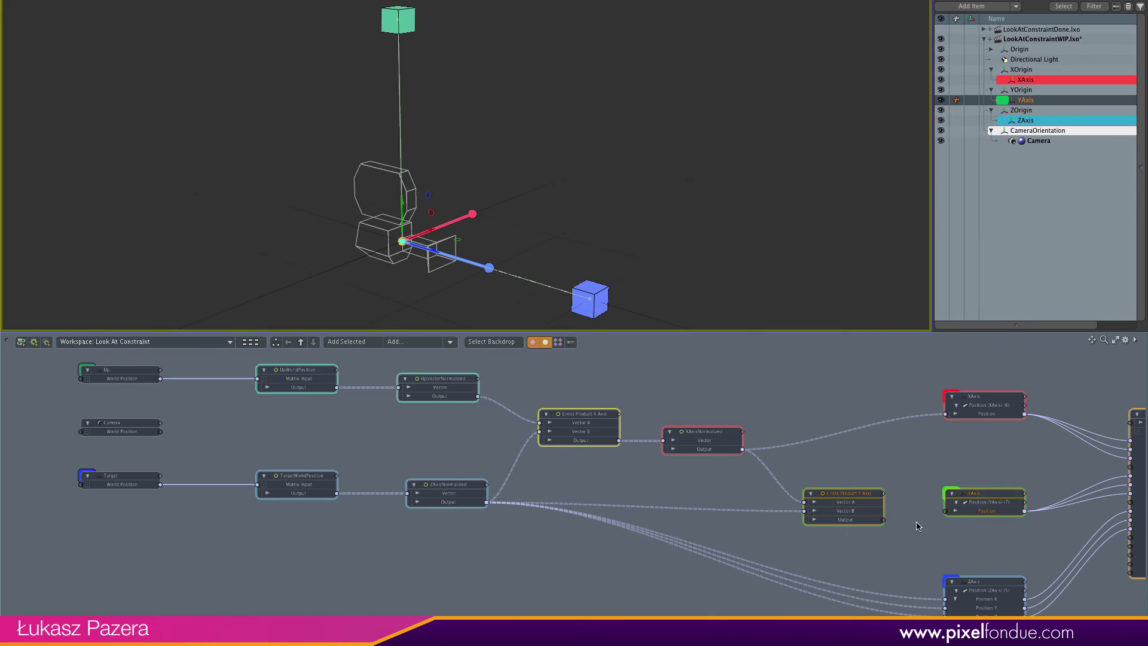
drag(884, 520, 955, 513)
drag(801, 502, 805, 511)
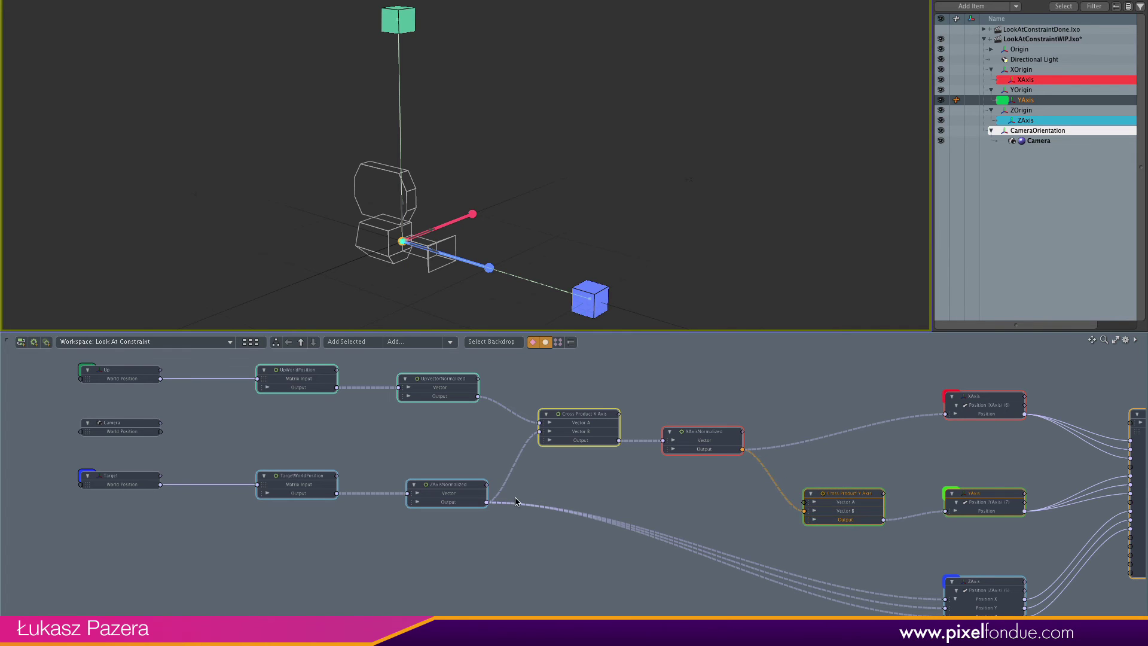
drag(486, 503, 804, 503)
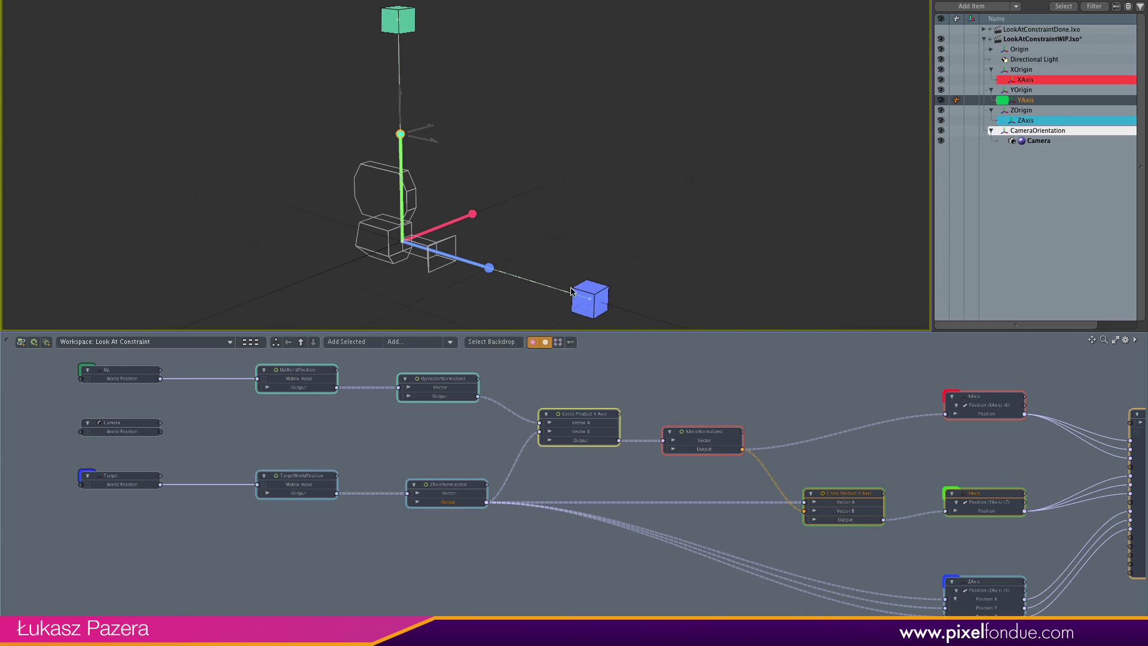
Move the blue target cube right and higher to see all three axes follow.
click(597, 307)
drag(653, 302, 736, 258)
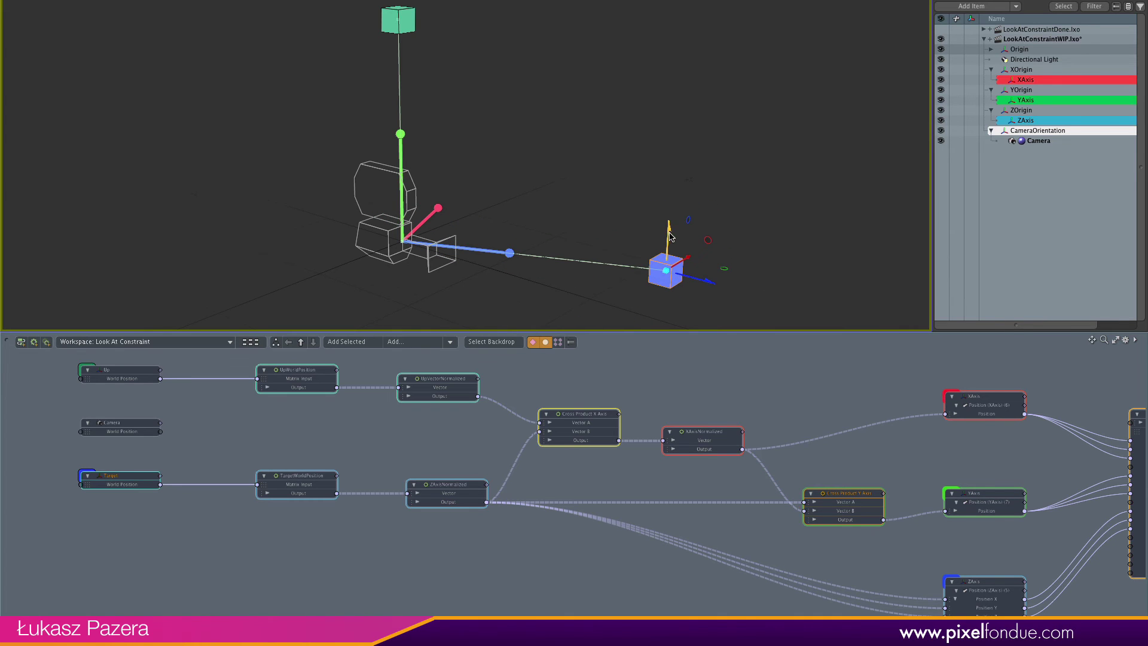
drag(676, 221, 747, 234)
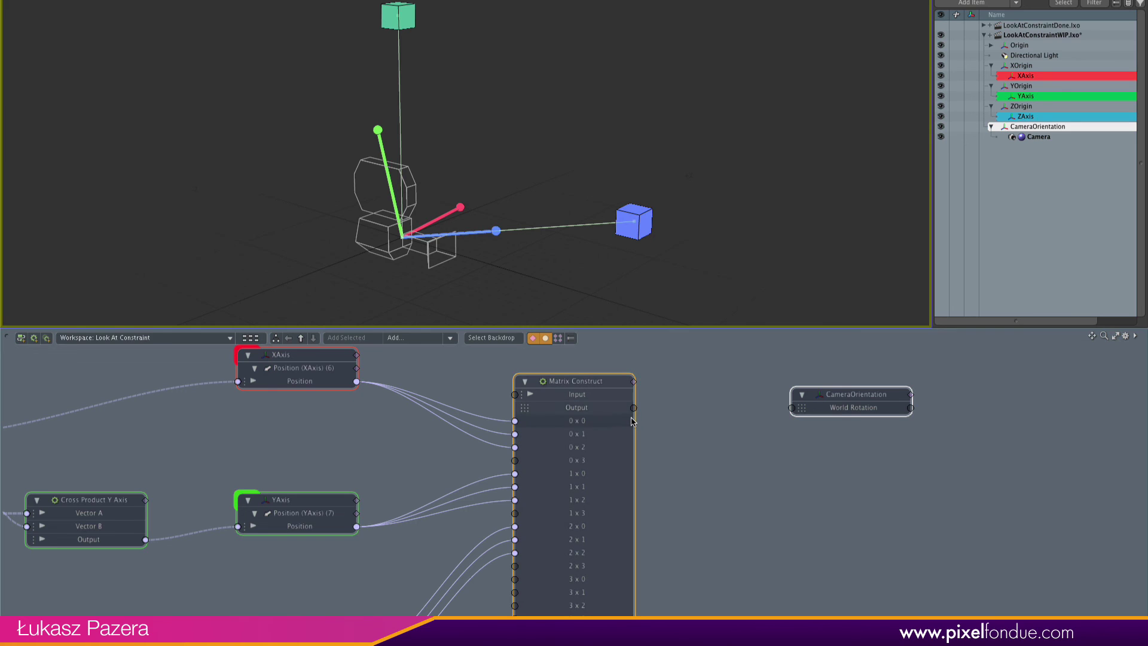
Connect Matrix Construct's Output to CameraOrientation's World Rotation and nudge the target cube to test.
drag(634, 408, 838, 410)
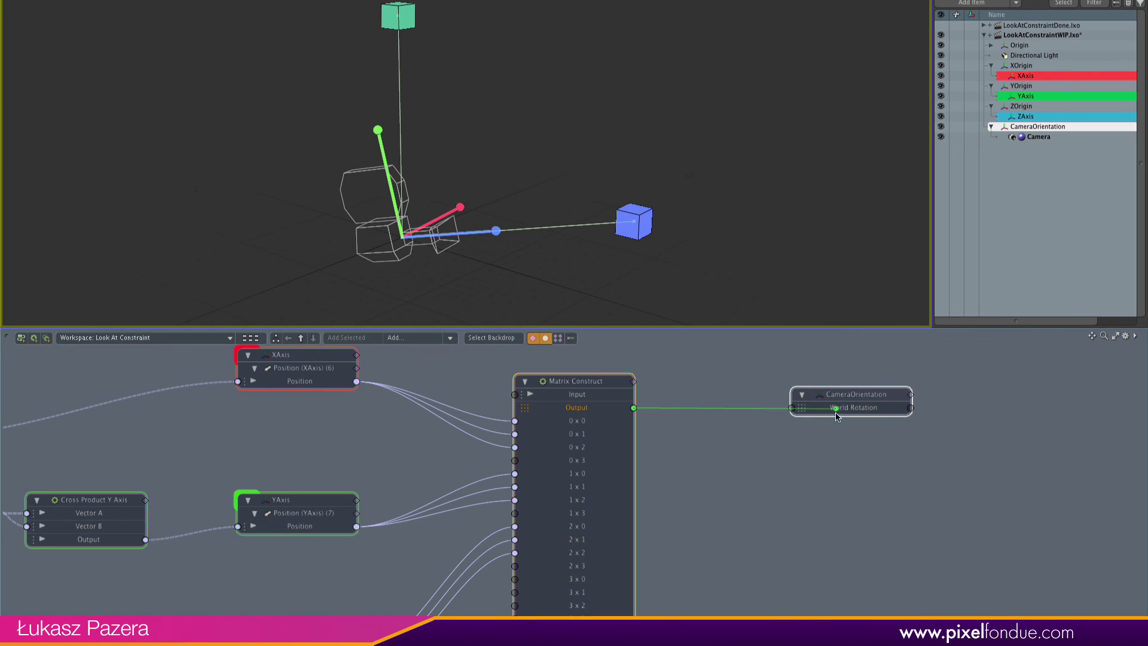
click(634, 222)
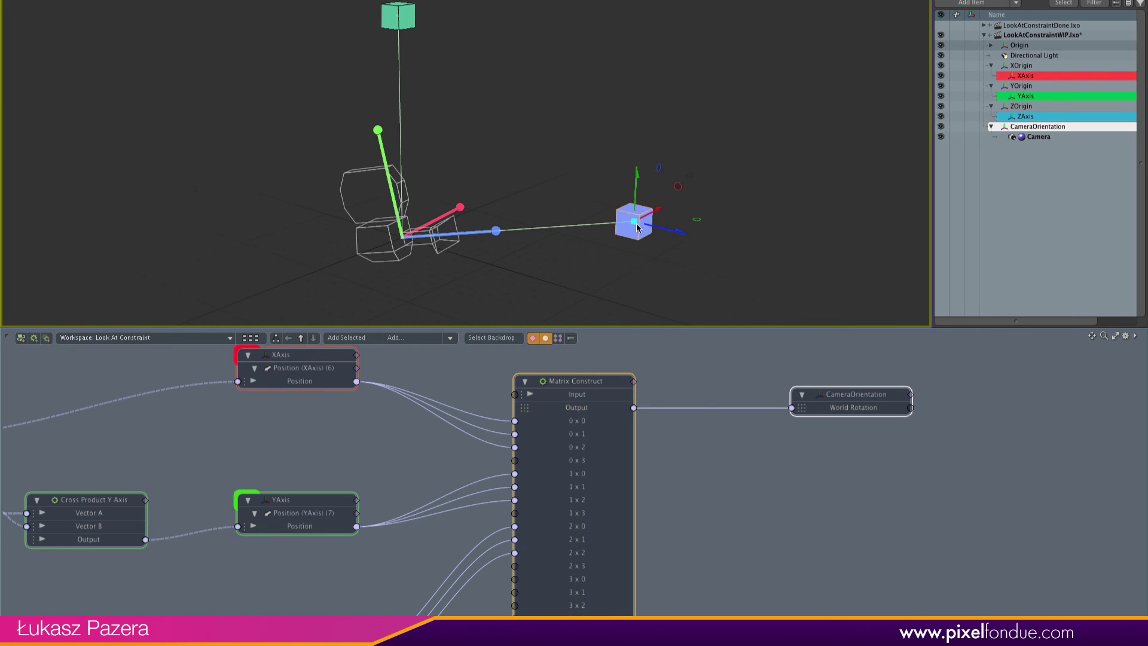
mouse_move(672, 216)
mouse_down()
mouse_move(497, 281)
mouse_move(657, 175)
mouse_move(662, 55)
mouse_move(655, 196)
mouse_move(472, 275)
mouse_move(628, 202)
mouse_move(675, 216)
mouse_up()
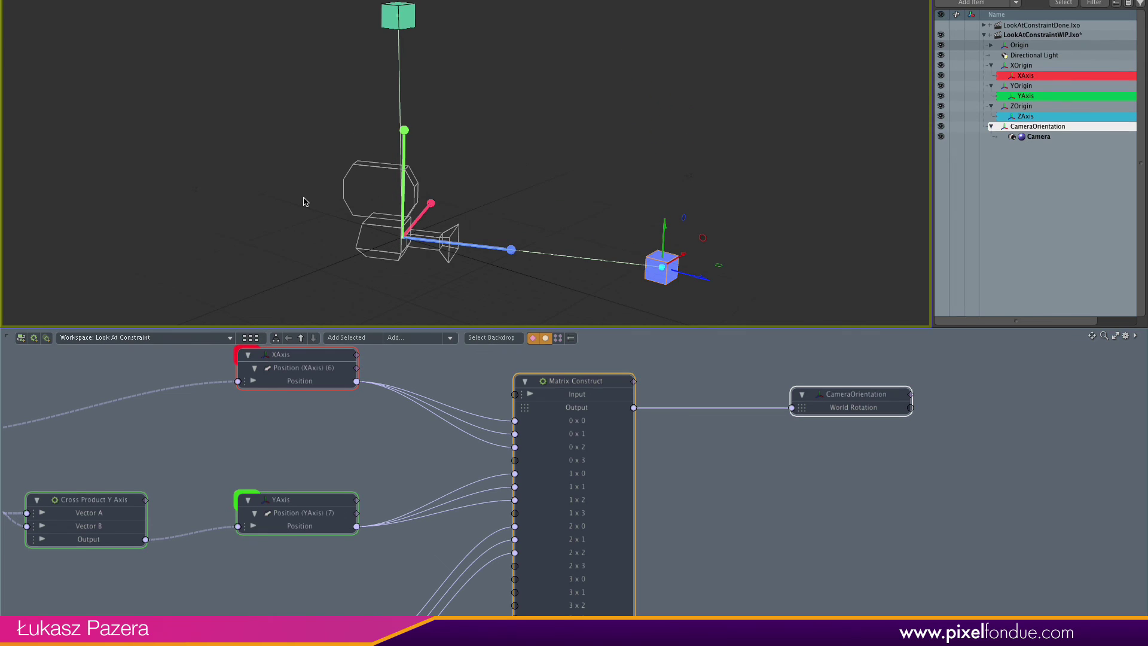